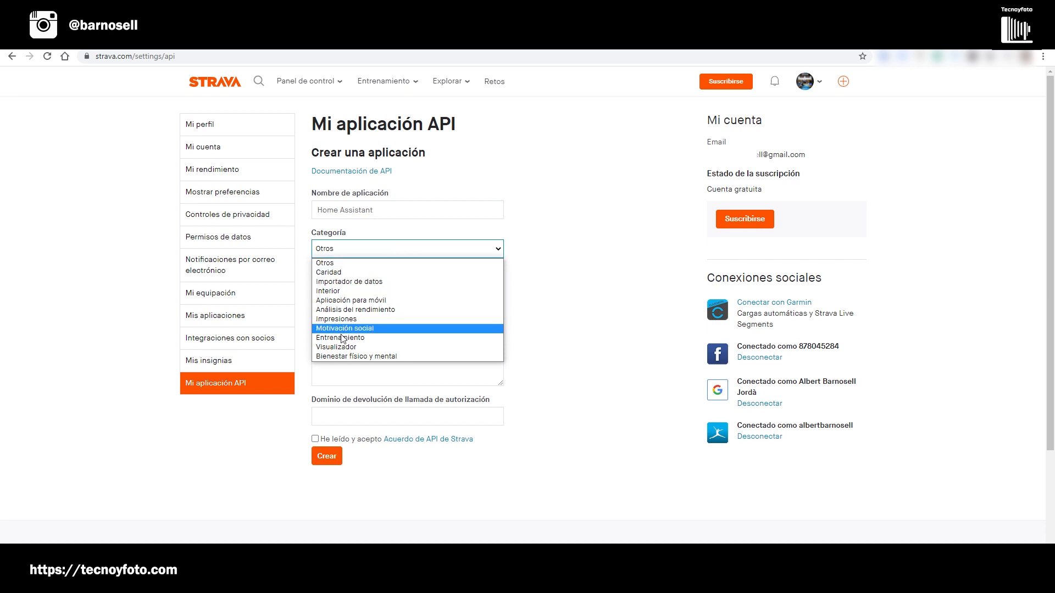
Set the application's category to Visualizador, leave the club blank, and enter the description "ver los datos de Strava en mi Home Assistant".
{"action": "left_click", "coordinate": [343, 347]}
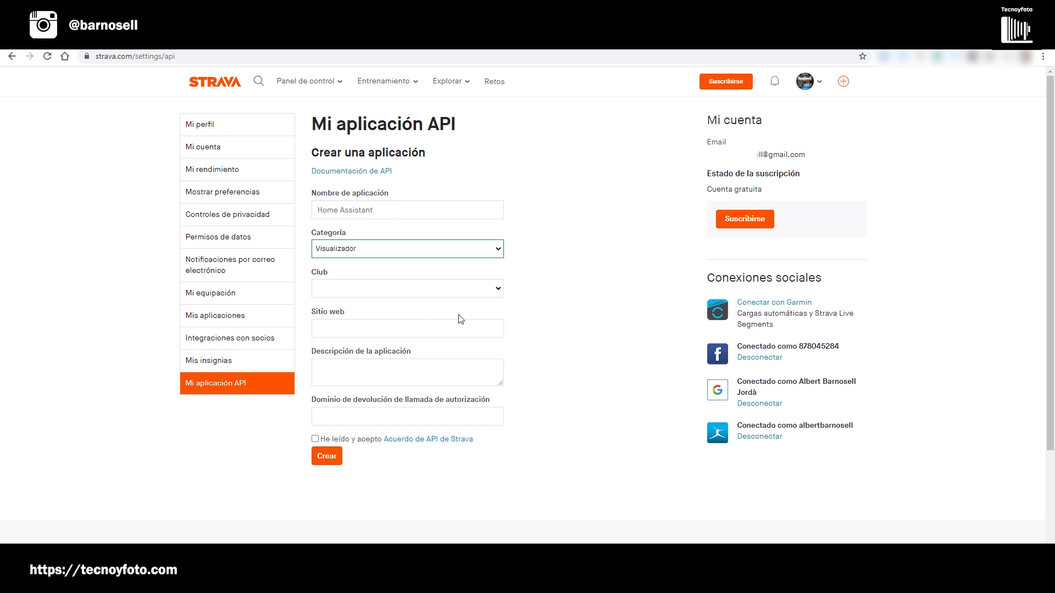
{"action": "left_click", "coordinate": [498, 289]}
{"action": "left_click", "coordinate": [498, 290]}
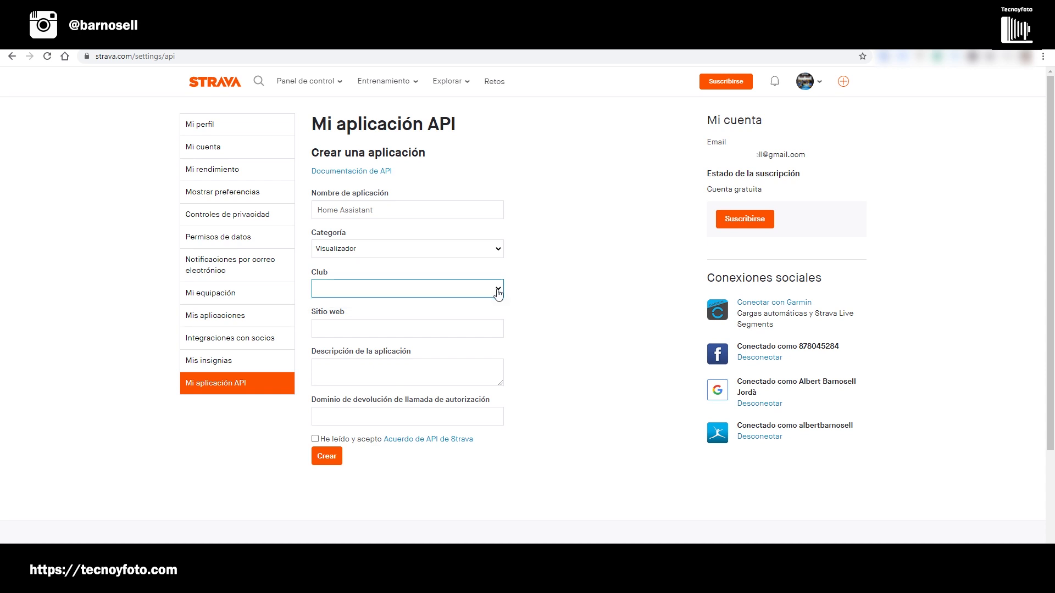
{"action": "left_click", "coordinate": [437, 368]}
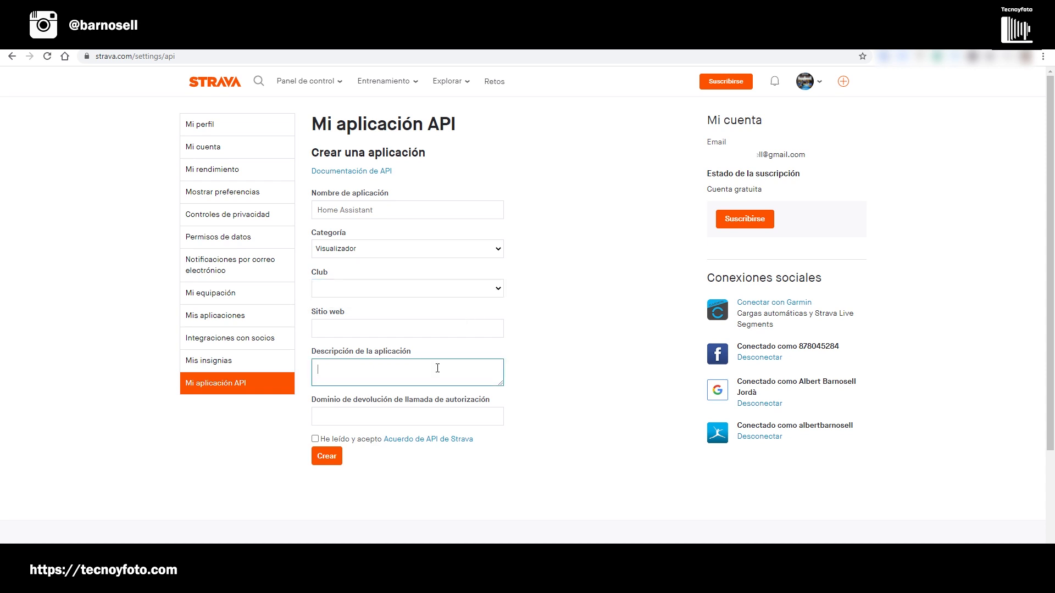
{"action": "type", "text": "ver los"}
{"action": "type", "text": "datos de Strava en mi Home Assistant"}
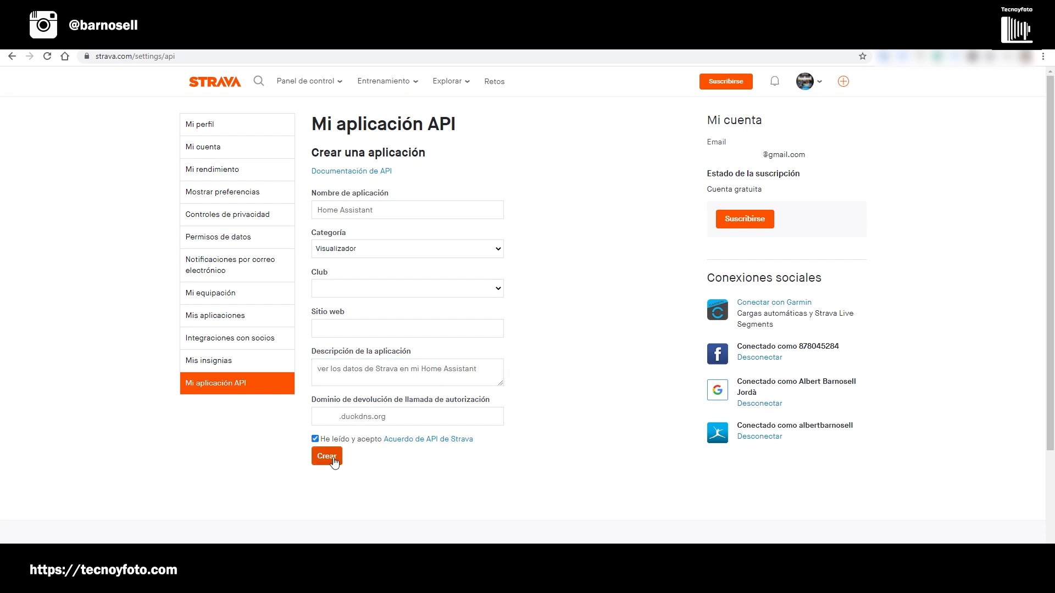
Fill in the required website field with the Home Assistant DuckDNS address and create the API application.
{"action": "left_click", "coordinate": [337, 461]}
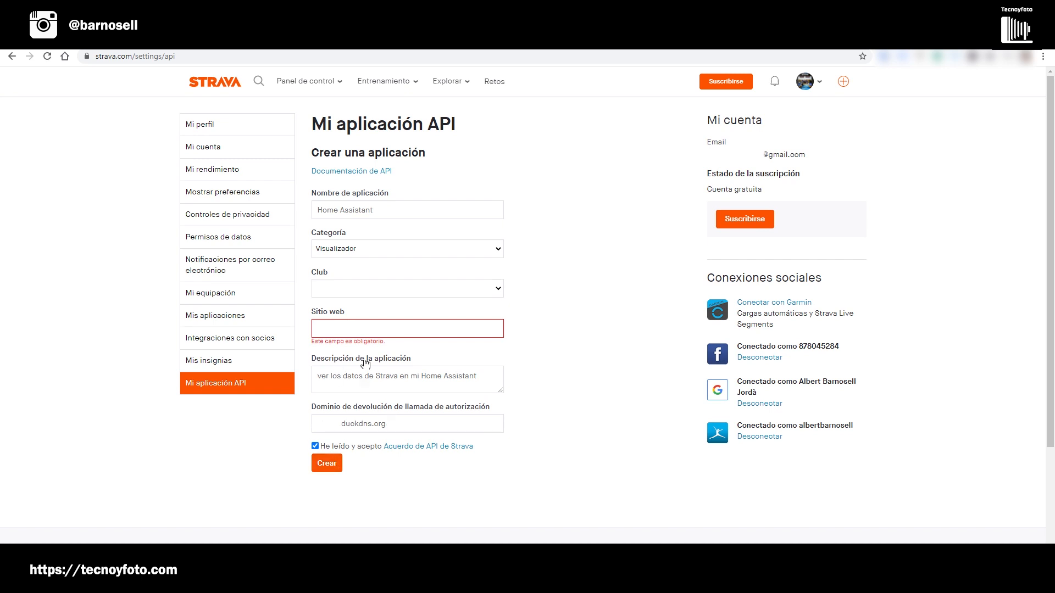
{"action": "left_click", "coordinate": [352, 334]}
{"action": "key", "text": "ctrl+v"}
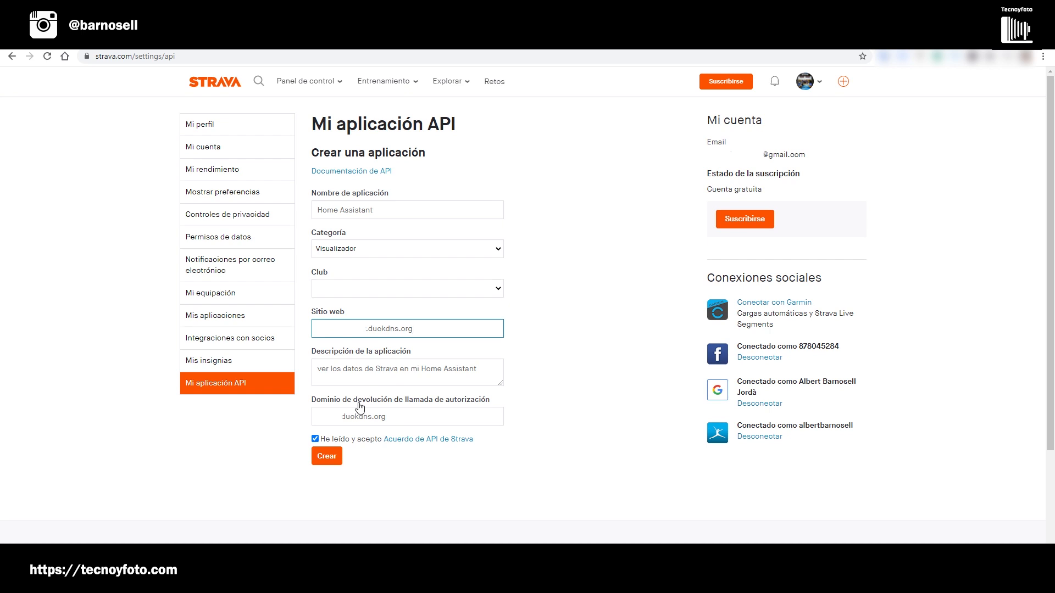
{"action": "left_click", "coordinate": [331, 460]}
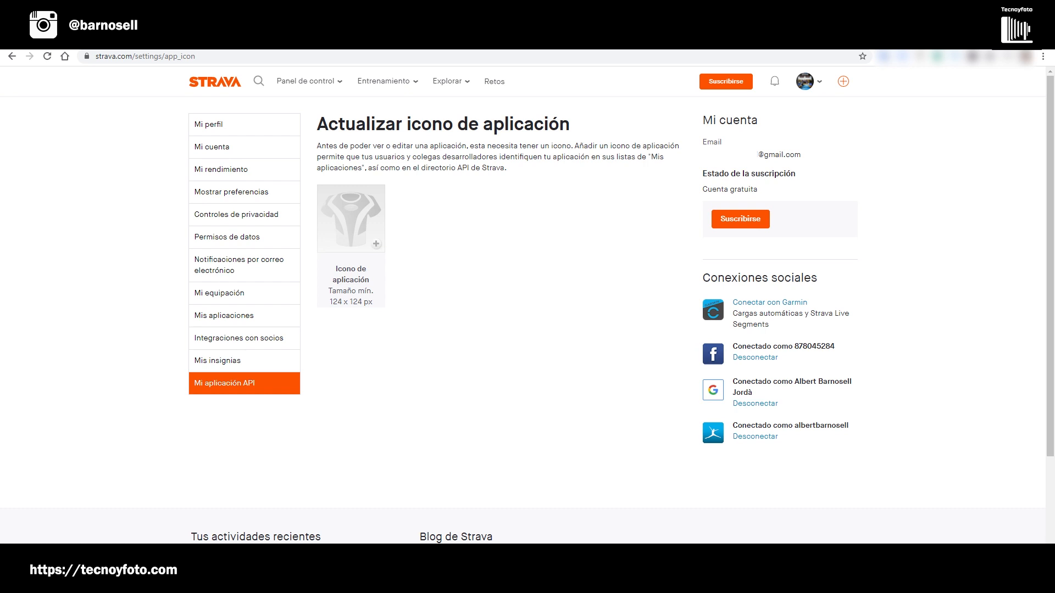
Upload an image file as the application icon and save its crop.
{"action": "left_click_drag", "start_coordinate": [599, 541], "coordinate": [352, 235]}
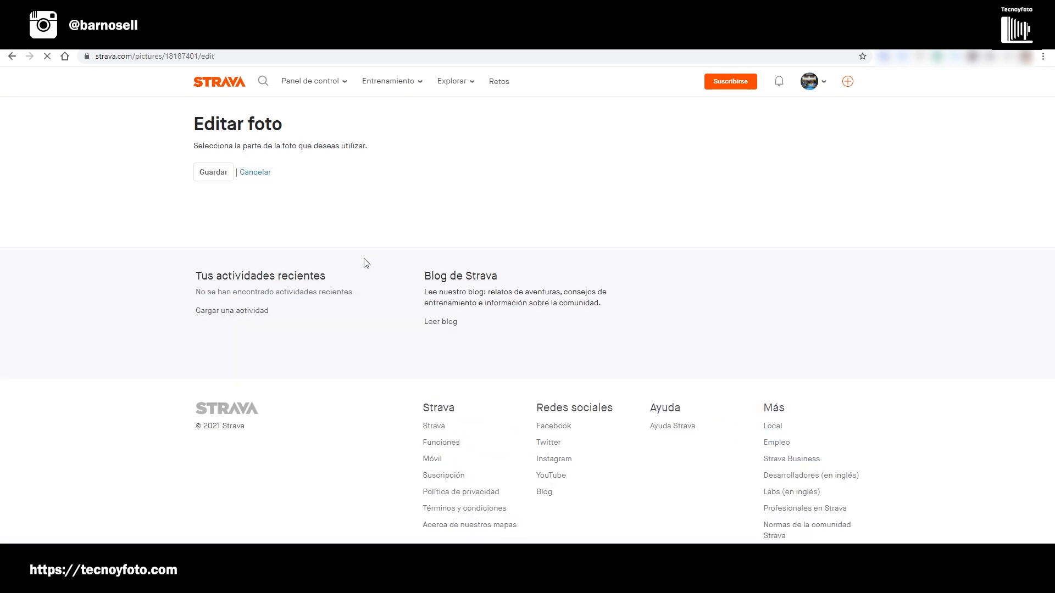
{"action": "left_click", "coordinate": [208, 176]}
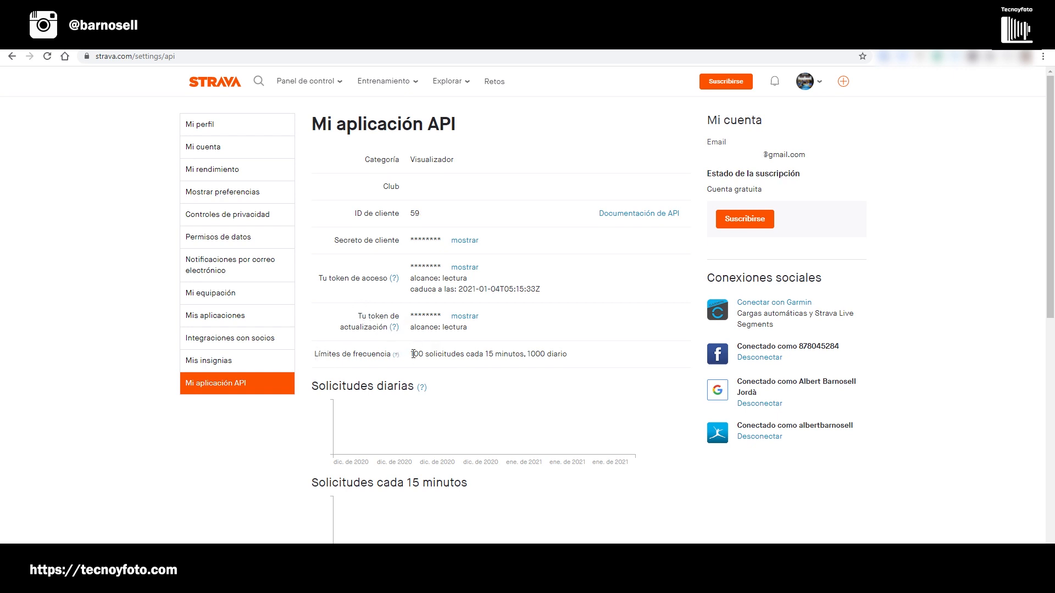
Review the API application's rate limits, request charts and the details in its update form.
{"action": "left_click_drag", "start_coordinate": [411, 355], "coordinate": [570, 358]}
{"action": "left_click", "coordinate": [459, 366]}
{"action": "scroll", "coordinate": [459, 366], "scroll_direction": "down", "scroll_amount": 3}
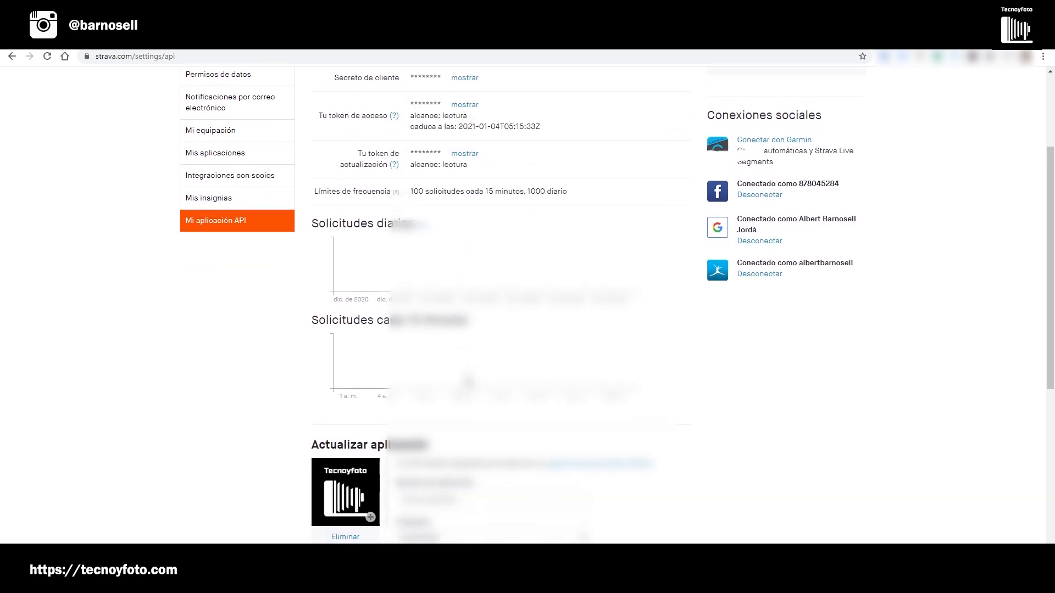
{"action": "scroll", "coordinate": [460, 367], "scroll_direction": "down", "scroll_amount": 4}
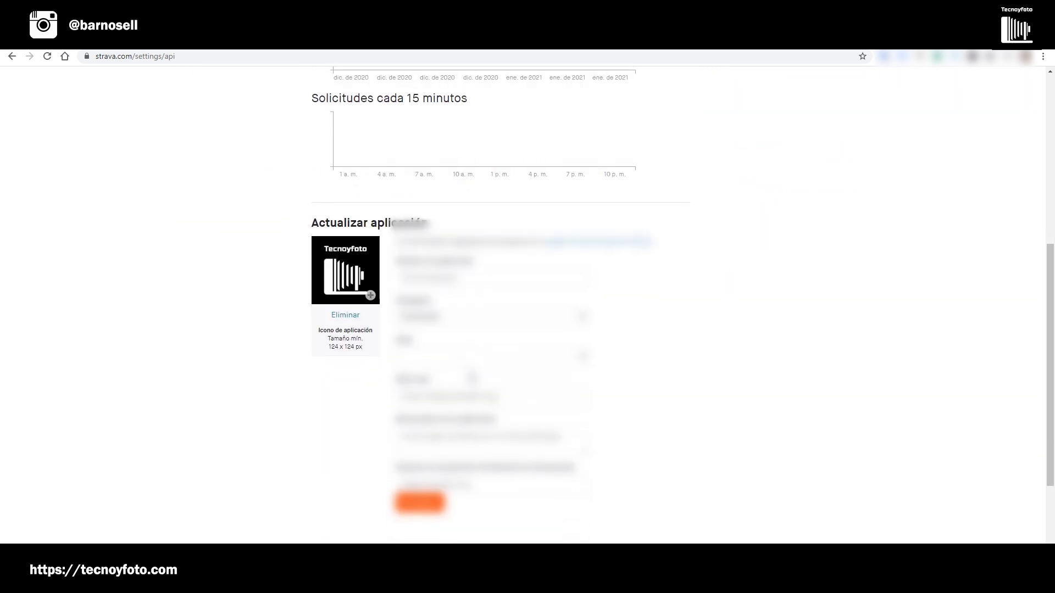
{"action": "scroll", "coordinate": [473, 379], "scroll_direction": "down", "scroll_amount": 3}
{"action": "scroll", "coordinate": [477, 375], "scroll_direction": "up", "scroll_amount": 7}
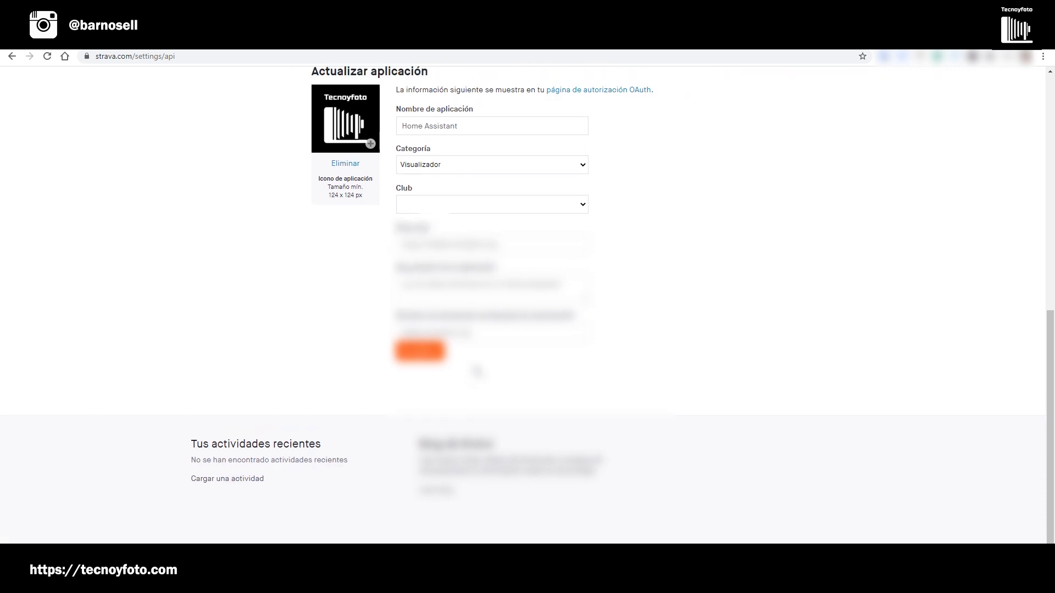
{"action": "scroll", "coordinate": [478, 369], "scroll_direction": "up", "scroll_amount": 3}
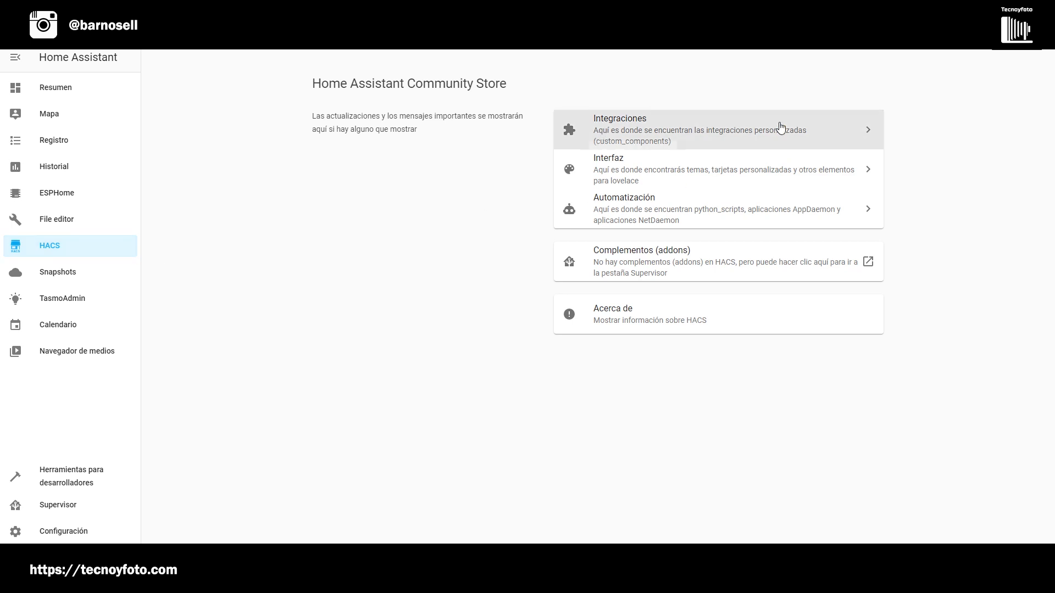
{"action": "left_click", "coordinate": [779, 125]}
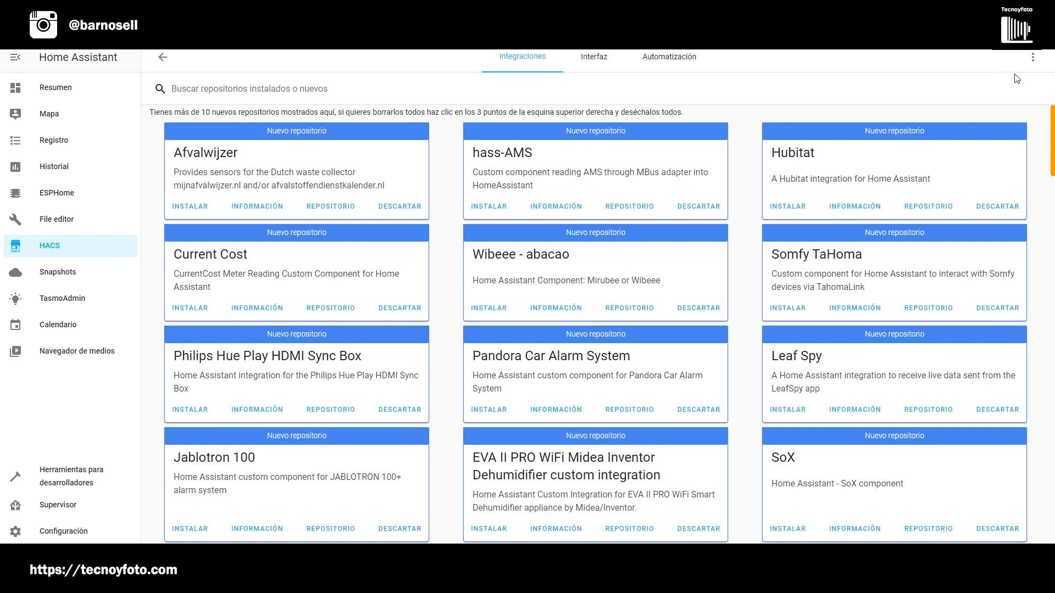
{"action": "left_click", "coordinate": [1034, 59]}
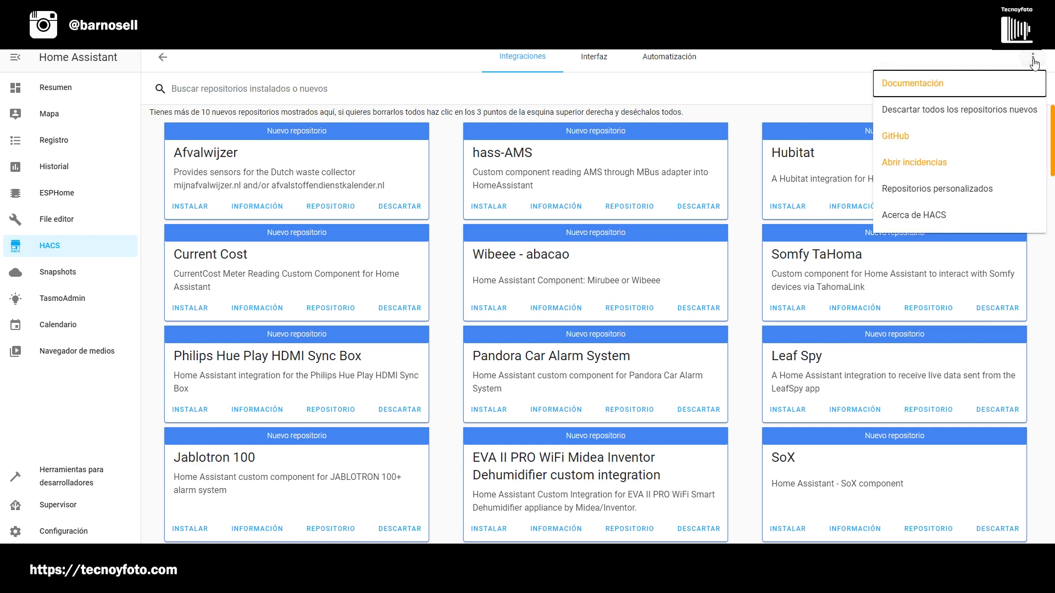
{"action": "left_click", "coordinate": [890, 192]}
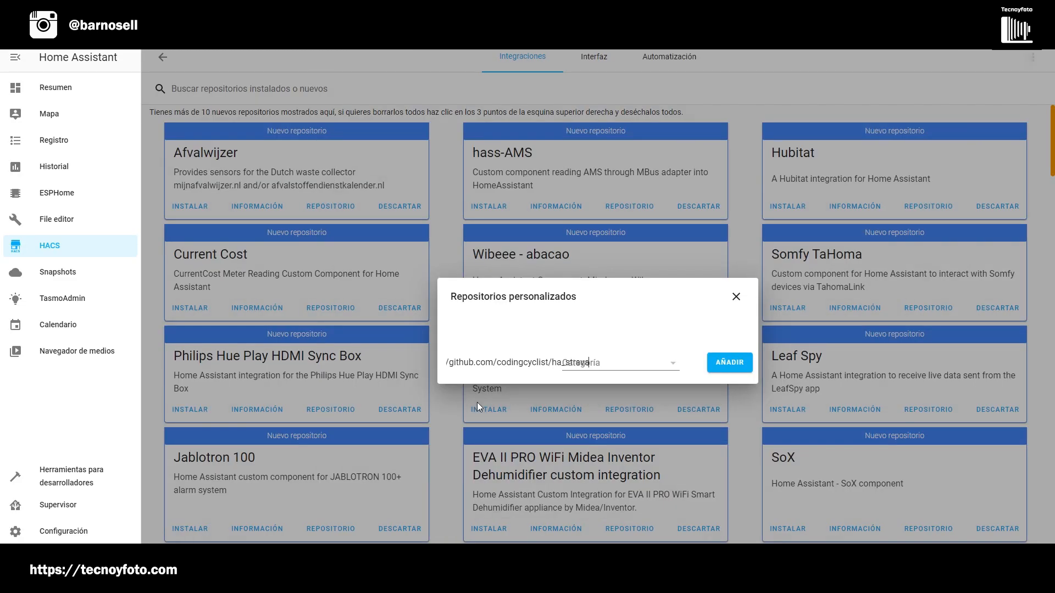
{"action": "left_click", "coordinate": [641, 364]}
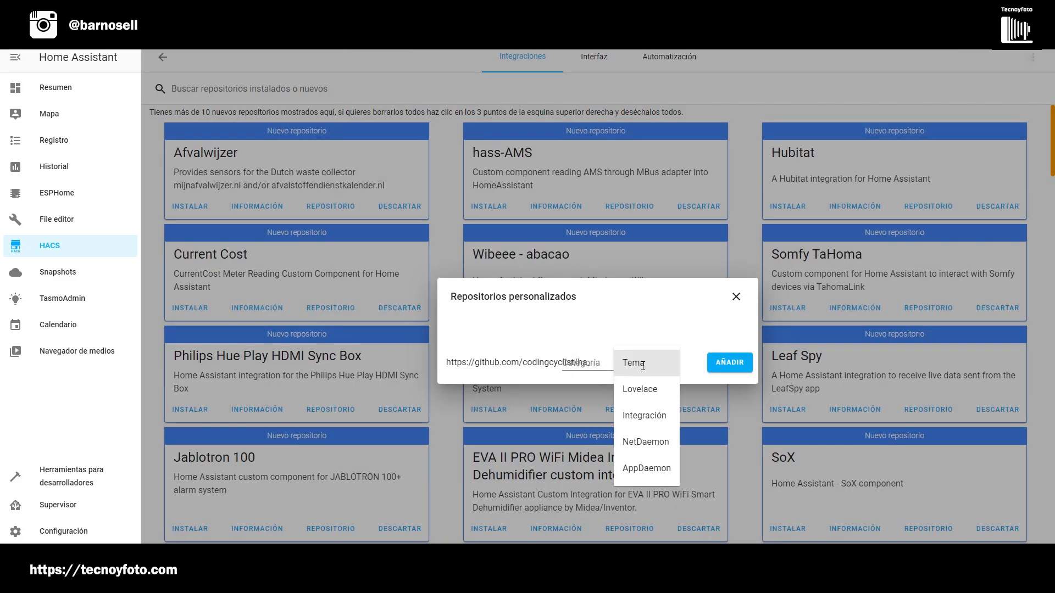
{"action": "left_click", "coordinate": [646, 418]}
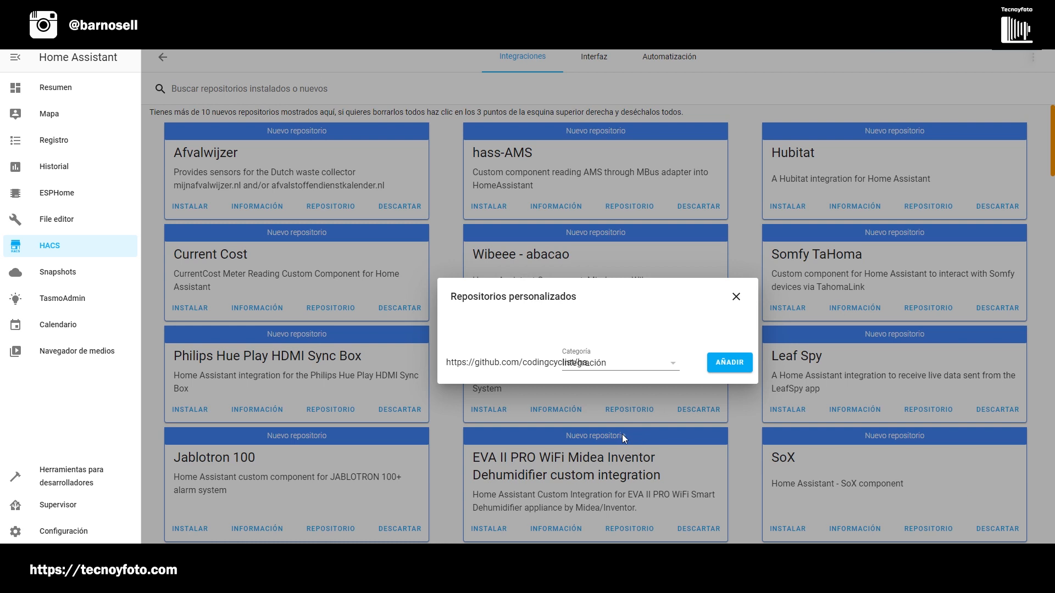
{"action": "left_click", "coordinate": [733, 364]}
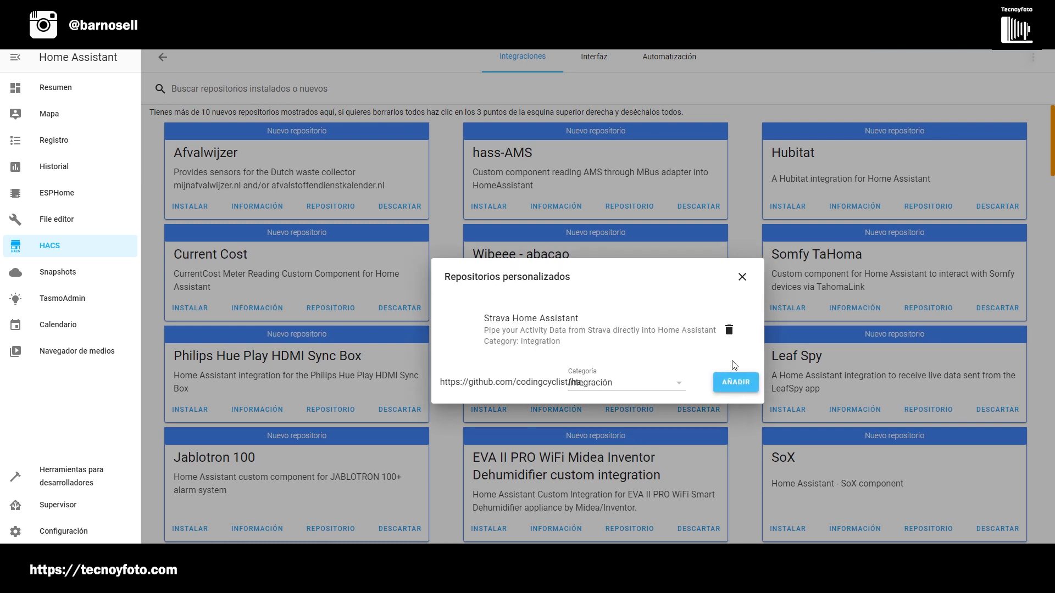
Install version 0.1.2 of the Strava Home Assistant repository and find it among the installed integrations.
{"action": "left_click", "coordinate": [496, 324]}
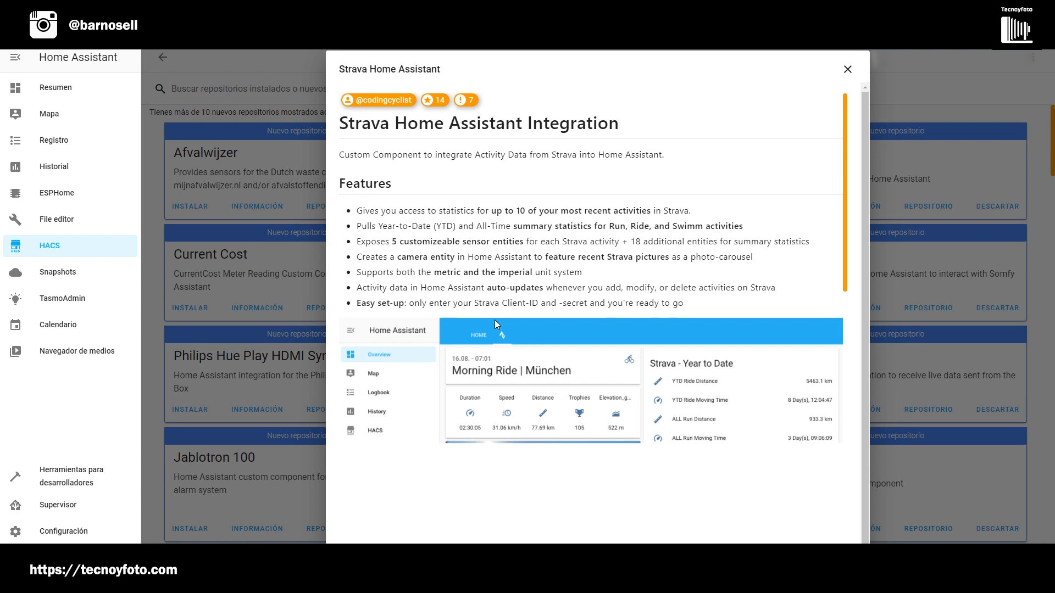
{"action": "scroll", "coordinate": [661, 360], "scroll_direction": "down", "scroll_amount": 15}
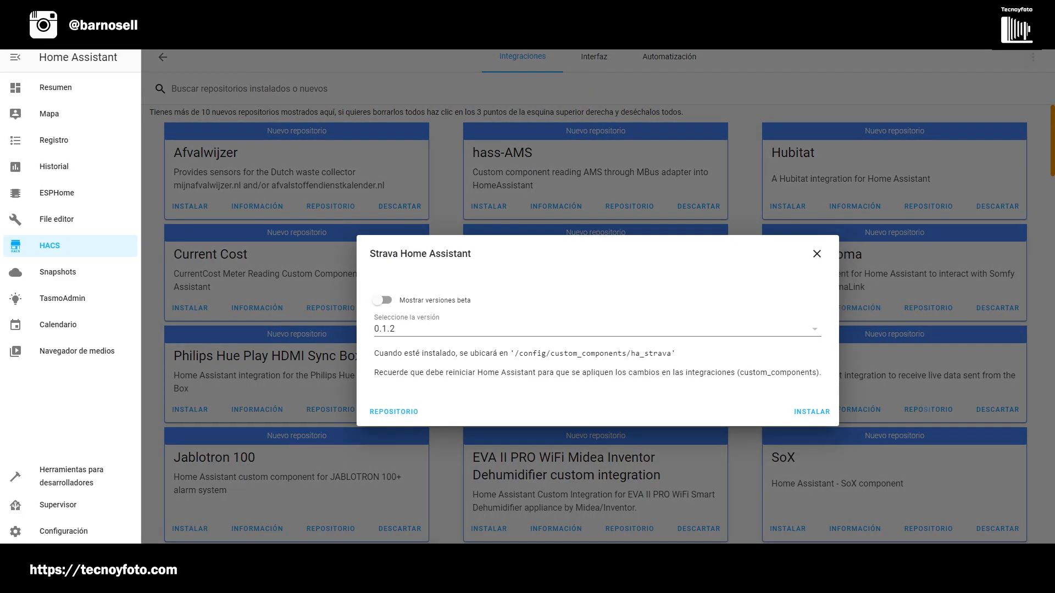
{"action": "left_click", "coordinate": [799, 416]}
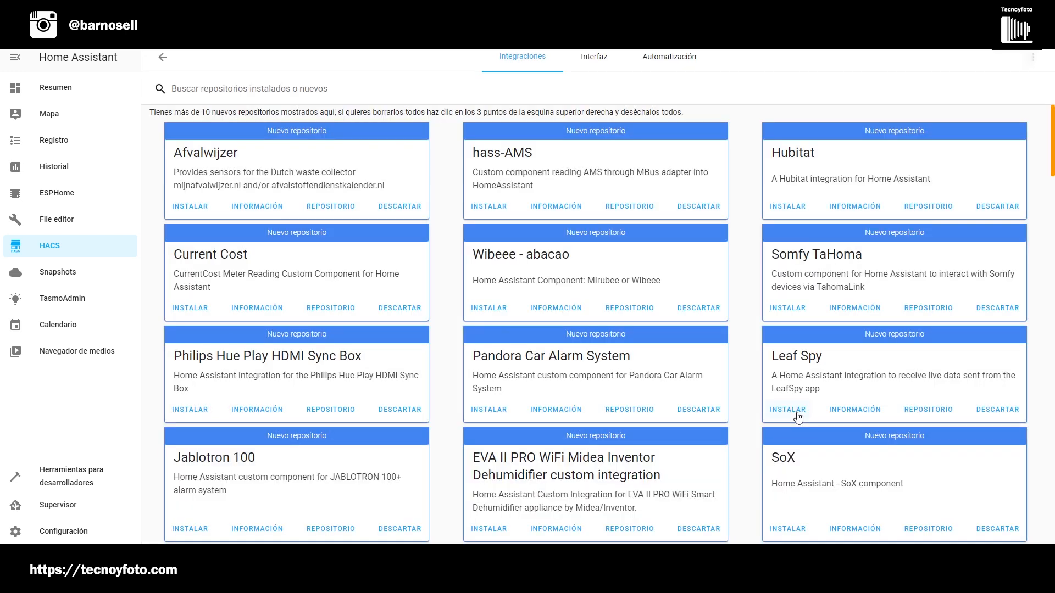
{"action": "scroll", "coordinate": [583, 371], "scroll_direction": "down", "scroll_amount": 12}
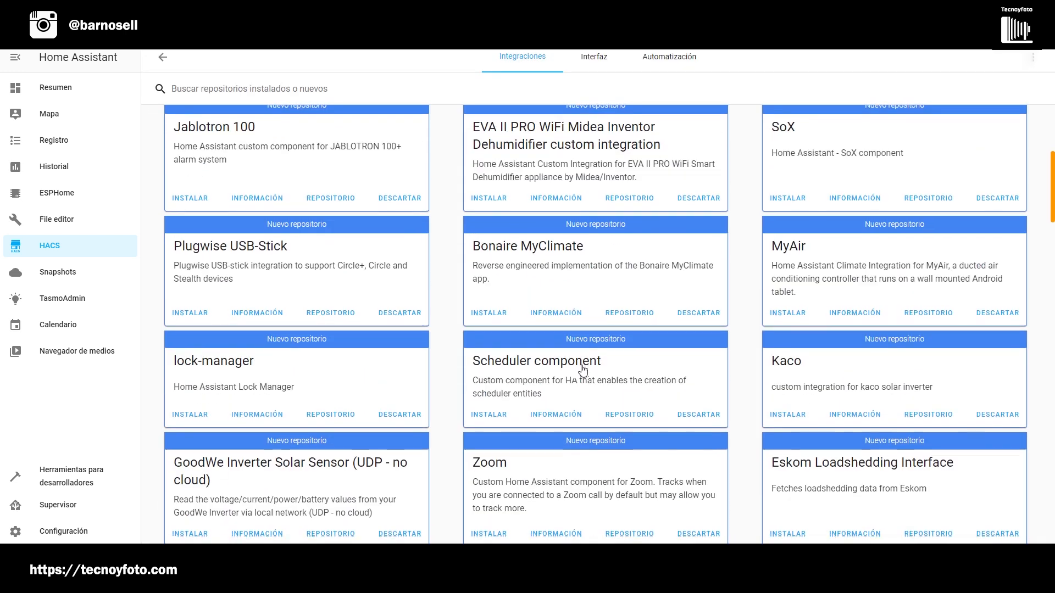
{"action": "scroll", "coordinate": [583, 371], "scroll_direction": "down", "scroll_amount": 20}
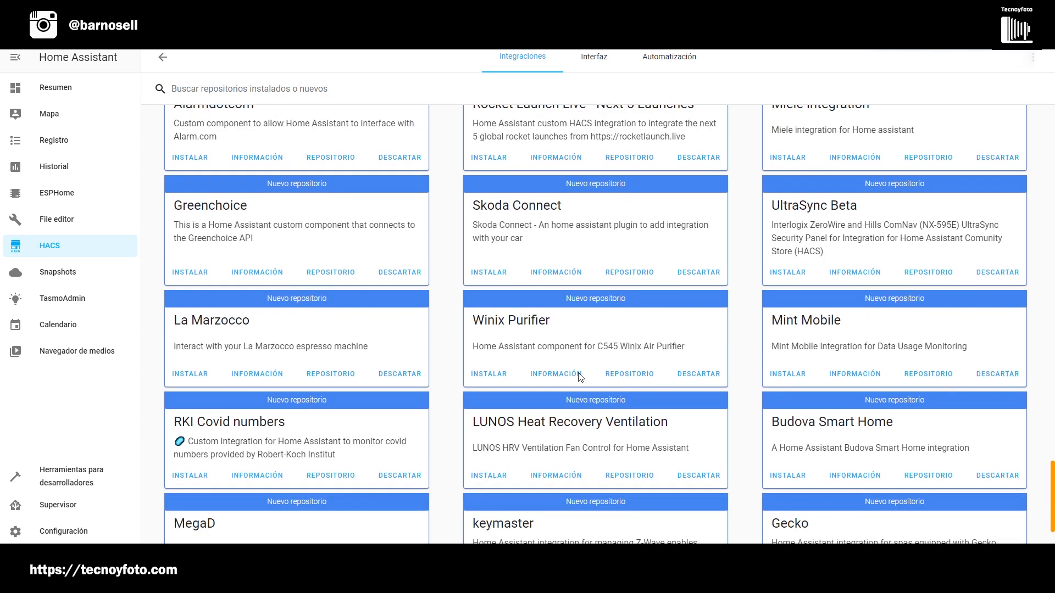
{"action": "scroll", "coordinate": [579, 380], "scroll_direction": "down", "scroll_amount": 4}
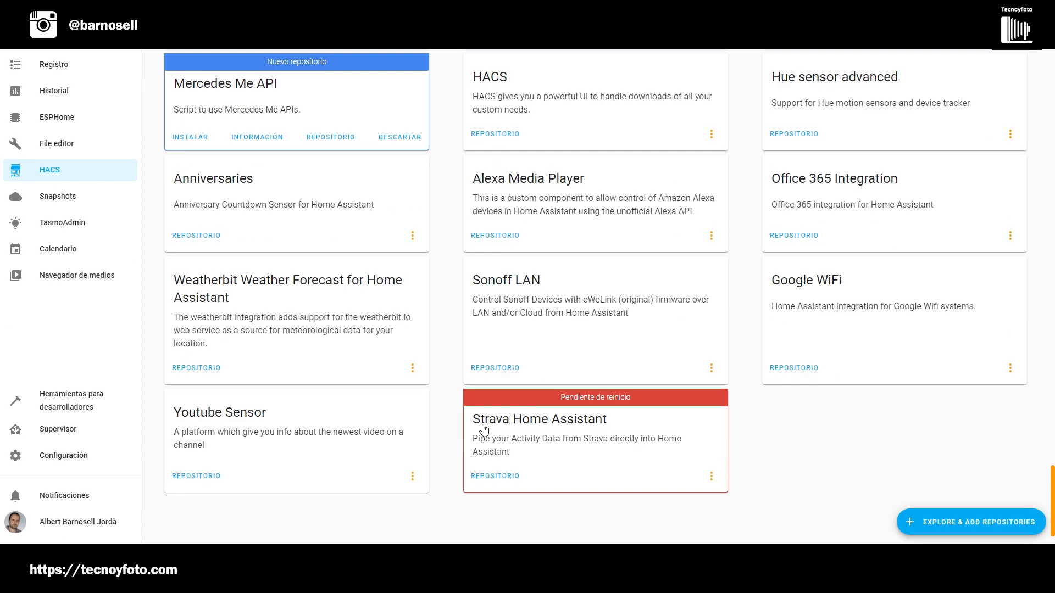
{"action": "left_click", "coordinate": [83, 457]}
{"action": "left_click", "coordinate": [632, 458]}
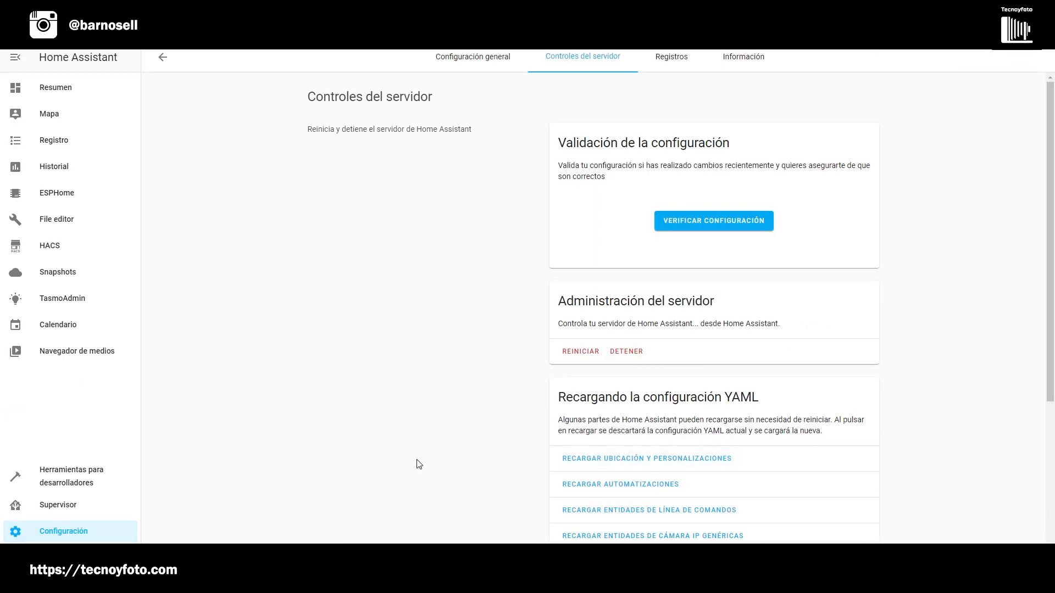
{"action": "left_click", "coordinate": [724, 224]}
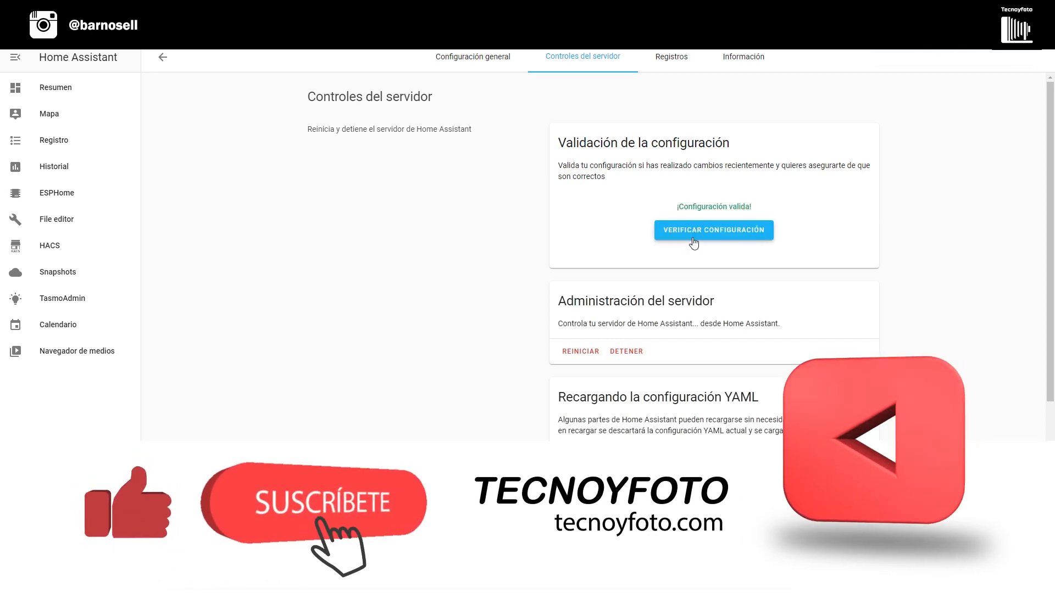
{"action": "left_click", "coordinate": [578, 351]}
{"action": "left_click", "coordinate": [615, 368]}
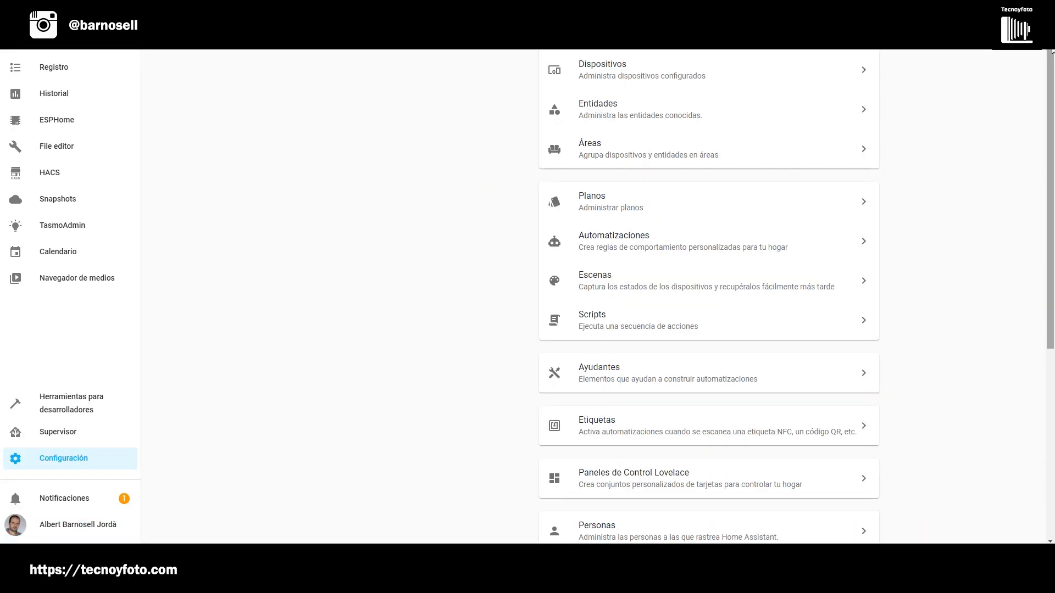
Start configuring a new integration, searching for "st" and choosing Strava Home Assistant.
{"action": "left_click_drag", "start_coordinate": [1053, 53], "coordinate": [1053, 59]}
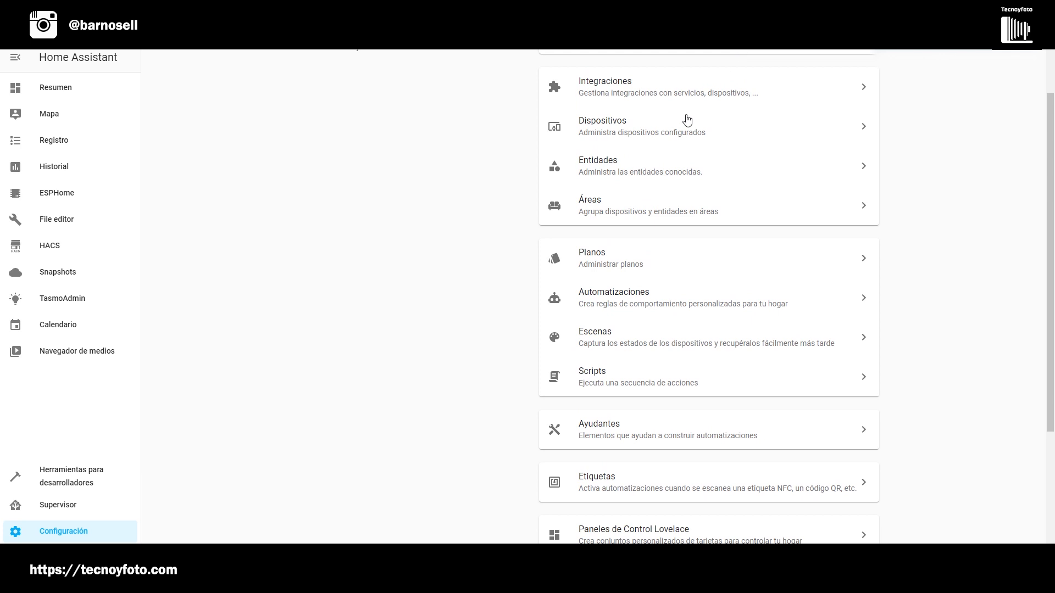
{"action": "left_click", "coordinate": [616, 94]}
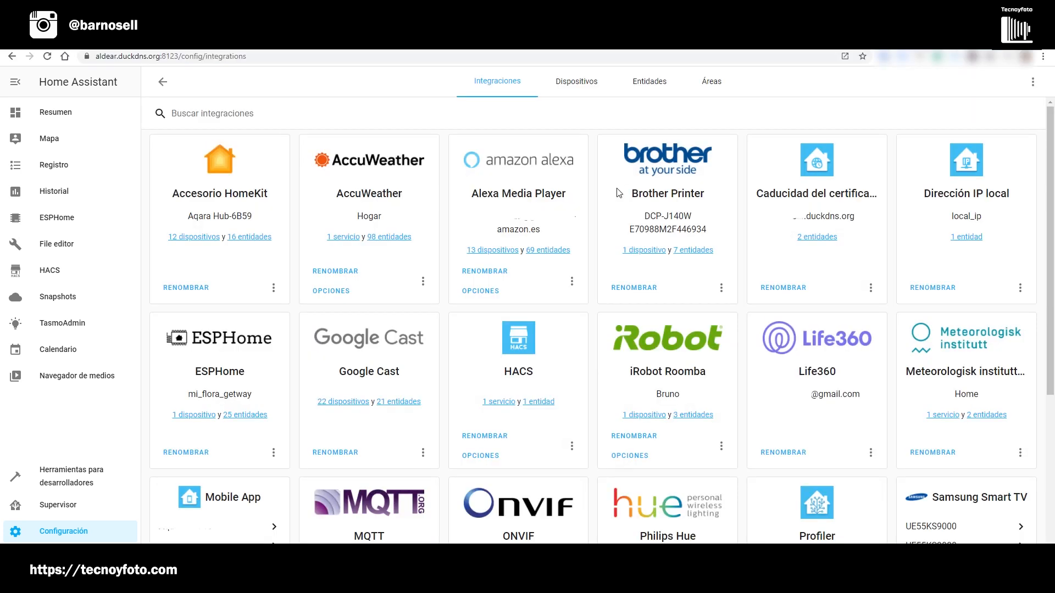
{"action": "left_click", "coordinate": [988, 522]}
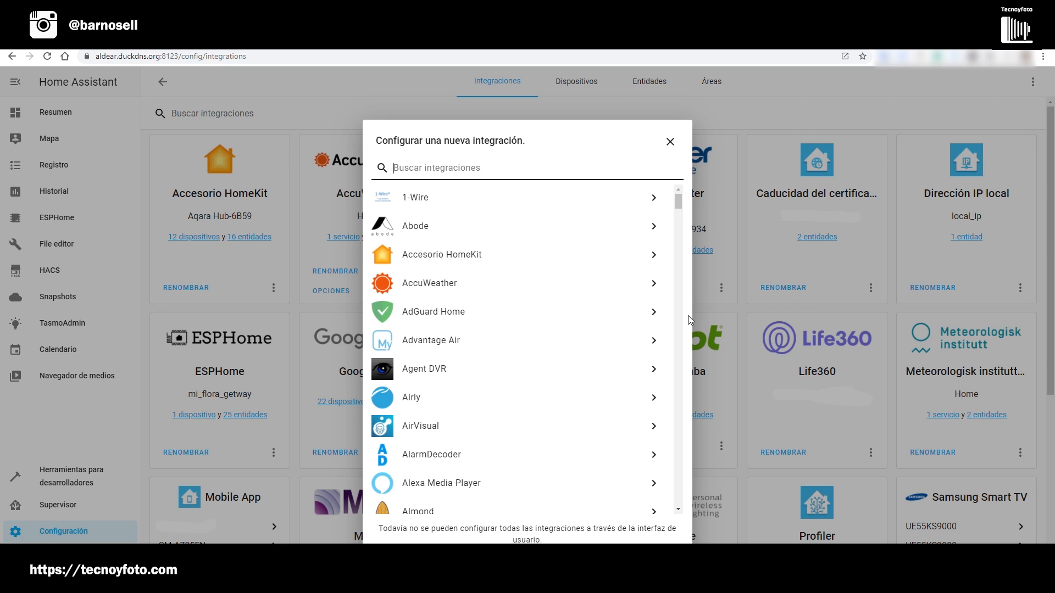
{"action": "type", "text": "st"}
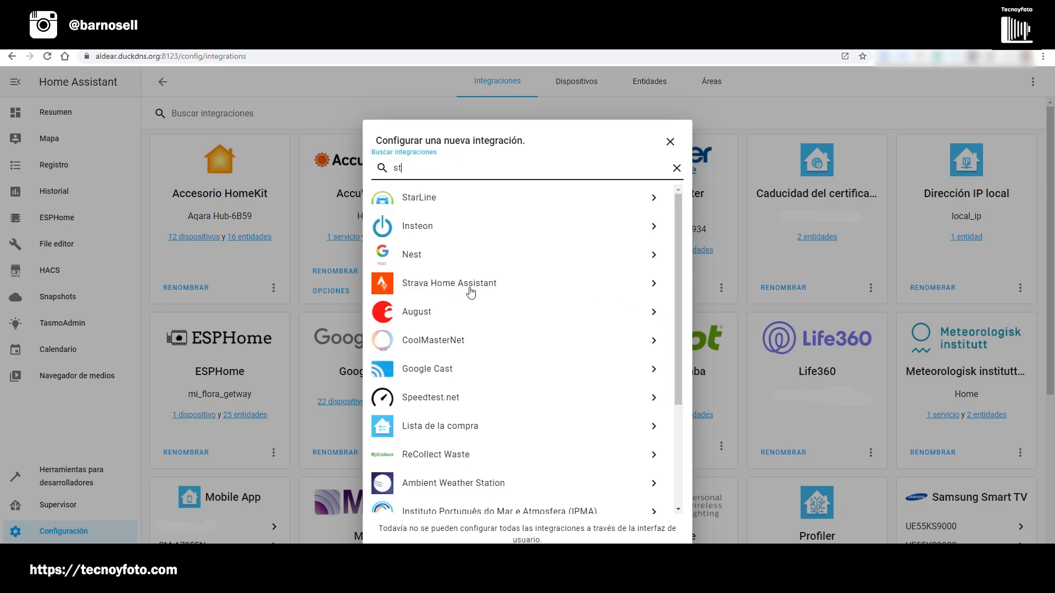
{"action": "left_click", "coordinate": [430, 287]}
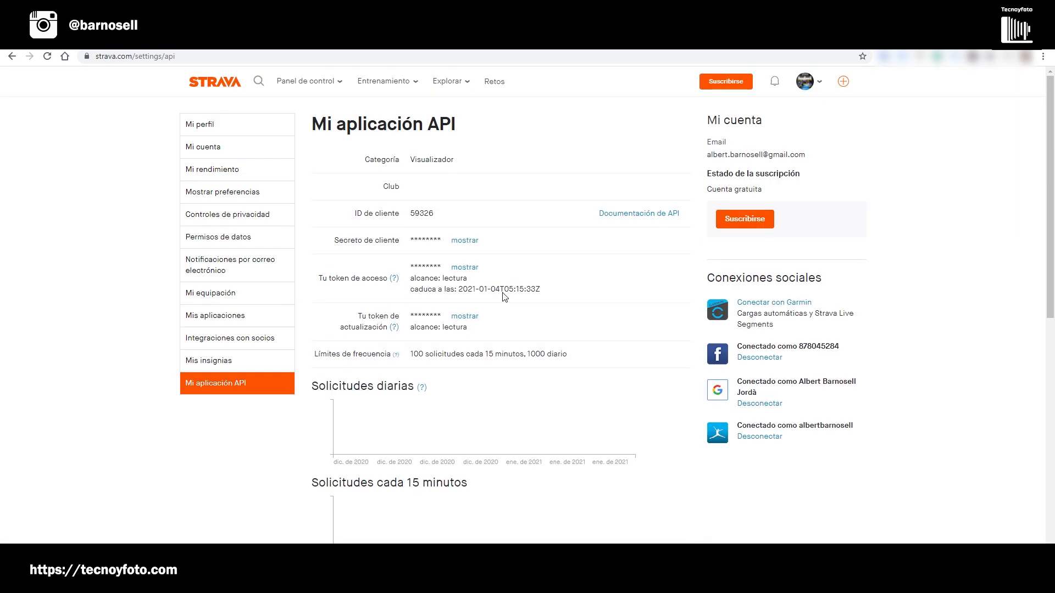
Copy the client ID from Strava's API application page into the Client ID field of the Home Assistant credentials dialog.
{"action": "double_click", "coordinate": [420, 214]}
{"action": "right_click", "coordinate": [428, 216]}
{"action": "left_click", "coordinate": [448, 224]}
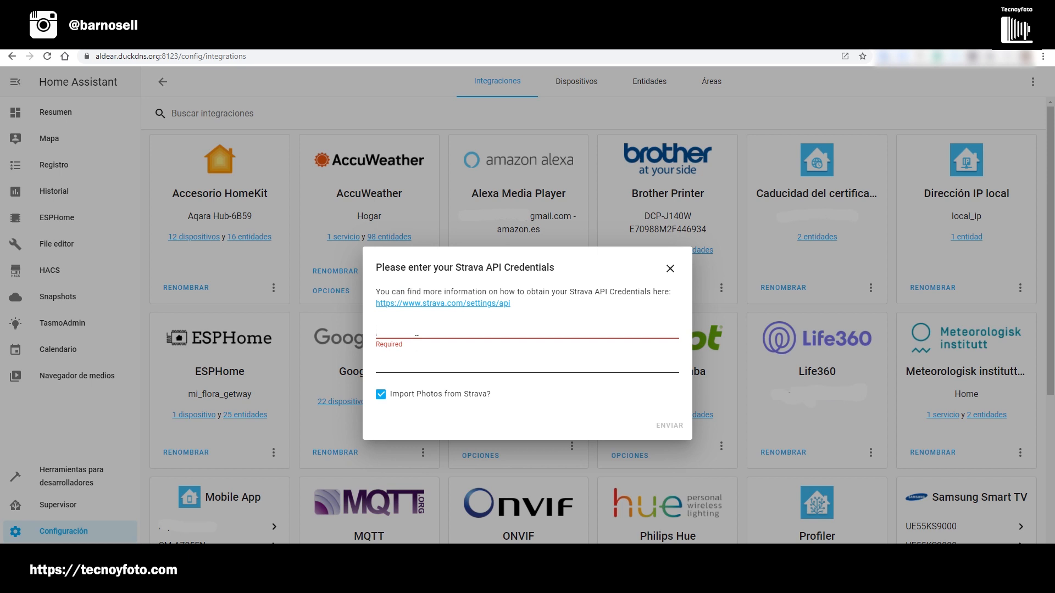
{"action": "left_click", "coordinate": [421, 324]}
{"action": "left_click", "coordinate": [405, 371]}
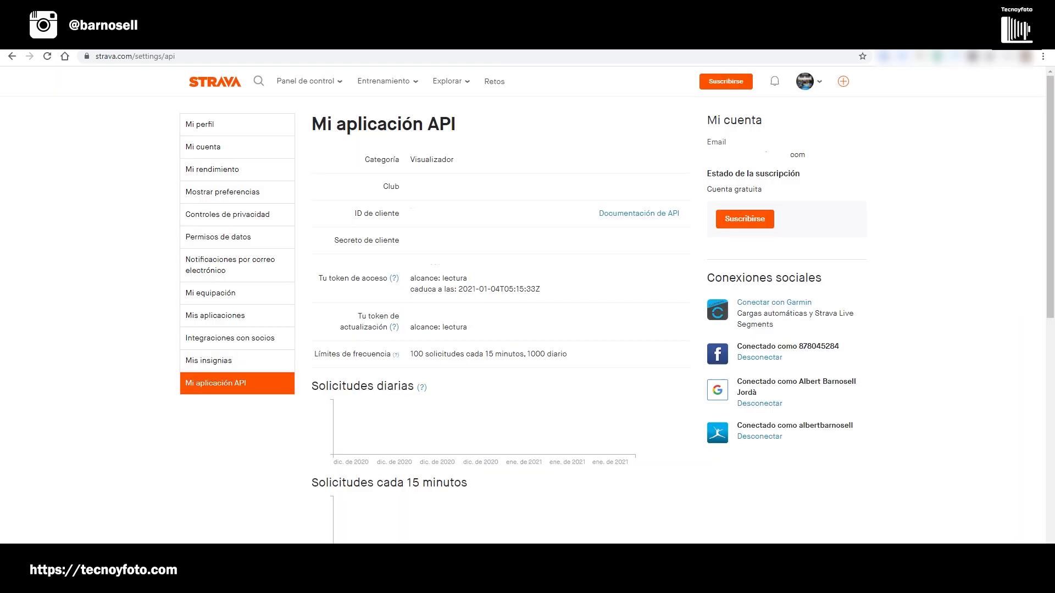
Reveal the client secret on Strava's API page and copy it into Home Assistant's Client Secret field.
{"action": "left_click", "coordinate": [460, 240]}
{"action": "left_click_drag", "start_coordinate": [438, 236], "coordinate": [593, 228]}
{"action": "right_click", "coordinate": [551, 240]}
{"action": "left_click", "coordinate": [572, 248]}
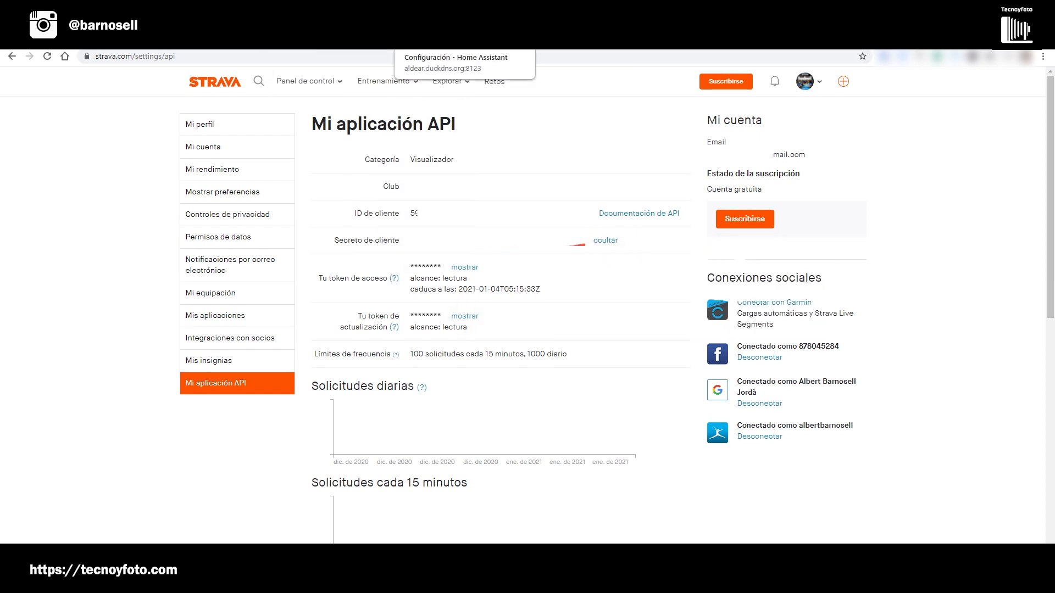
{"action": "left_click", "coordinate": [439, 40]}
{"action": "key", "text": "ctrl+v"}
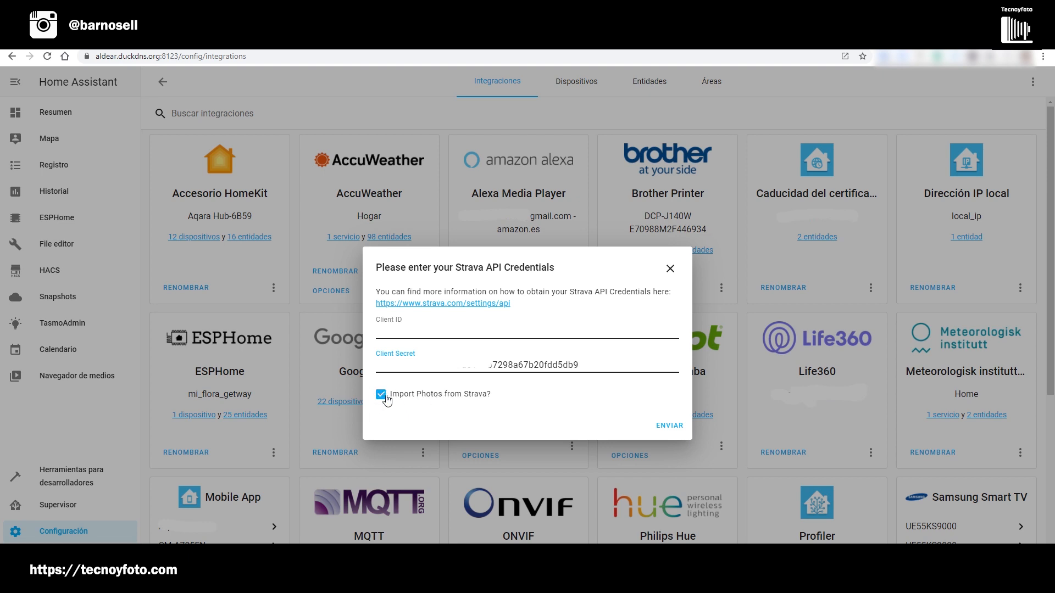
Submit the Strava API credentials with photo import enabled and authorize Home Assistant to connect to Strava.
{"action": "left_click", "coordinate": [663, 427]}
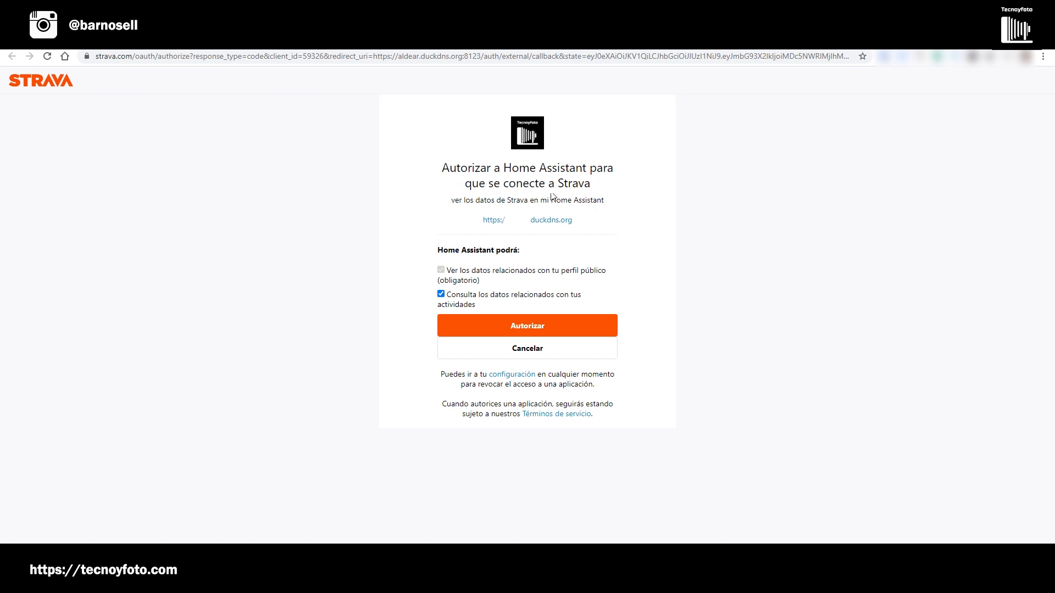
{"action": "left_click", "coordinate": [535, 325]}
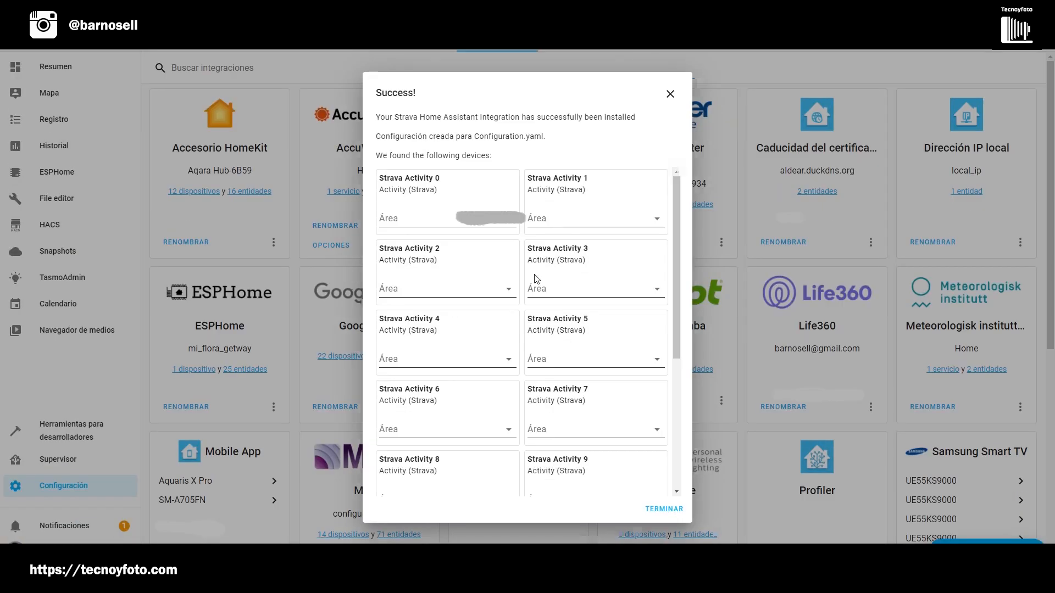
Create a new area named Gym from the area choices of Strava Activity 0.
{"action": "left_click", "coordinate": [508, 218]}
{"action": "scroll", "coordinate": [438, 532], "scroll_direction": "down", "scroll_amount": 2}
{"action": "left_click", "coordinate": [438, 536]}
{"action": "type", "text": "Strava"}
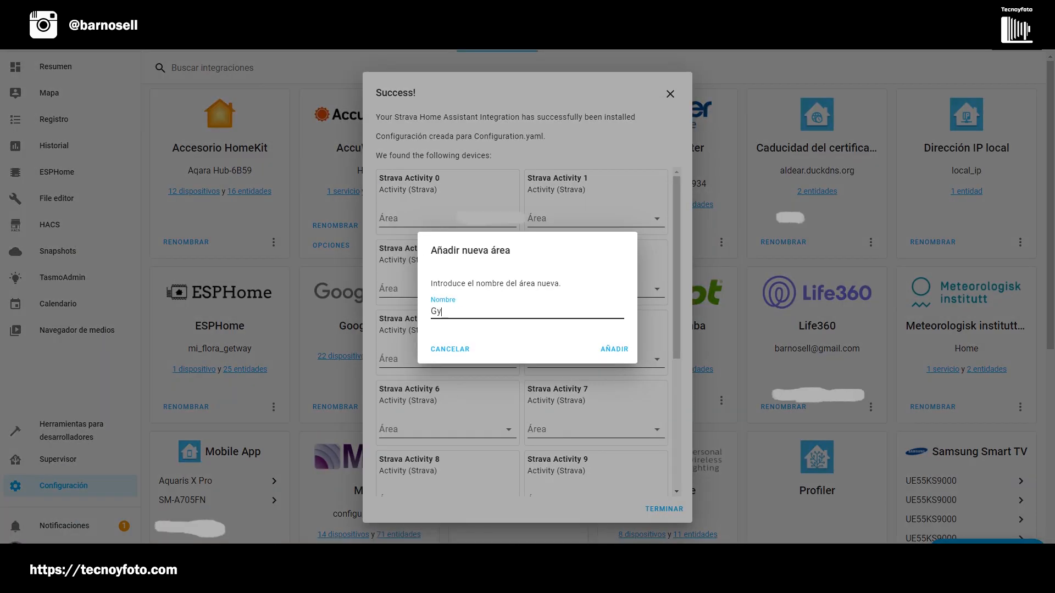
{"action": "left_click", "coordinate": [615, 349]}
Assign the Gym area to the devices Strava Activity 0 through Strava Activity 7.
{"action": "left_click", "coordinate": [448, 218]}
{"action": "scroll", "coordinate": [453, 368], "scroll_direction": "down", "scroll_amount": 1}
{"action": "left_click", "coordinate": [450, 384]}
{"action": "left_click", "coordinate": [577, 219]}
{"action": "left_click", "coordinate": [577, 384]}
{"action": "left_click", "coordinate": [447, 289]}
{"action": "left_click", "coordinate": [445, 454]}
{"action": "left_click", "coordinate": [577, 289]}
{"action": "left_click", "coordinate": [558, 195]}
{"action": "left_click", "coordinate": [558, 360]}
{"action": "left_click", "coordinate": [469, 265]}
{"action": "left_click", "coordinate": [467, 430]}
{"action": "left_click", "coordinate": [572, 265]}
{"action": "left_click", "coordinate": [571, 429]}
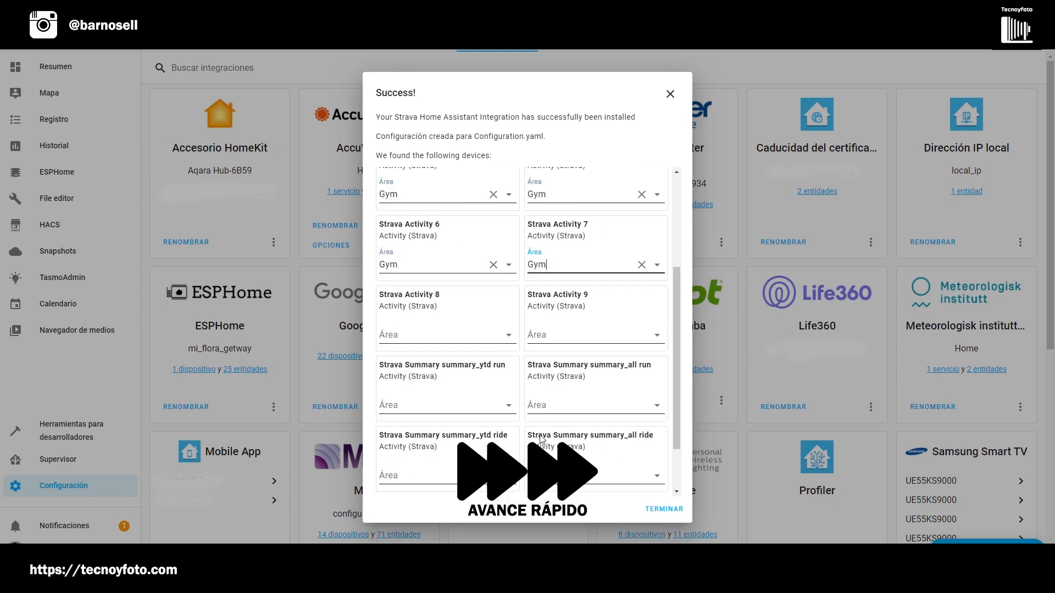
Assign the Gym area to Strava Activity 8, Strava Activity 9 and both run summary devices.
{"action": "scroll", "coordinate": [473, 341], "scroll_direction": "down", "scroll_amount": 1}
{"action": "left_click", "coordinate": [459, 280]}
{"action": "left_click", "coordinate": [462, 348]}
{"action": "left_click", "coordinate": [417, 314]}
{"action": "left_click", "coordinate": [577, 350]}
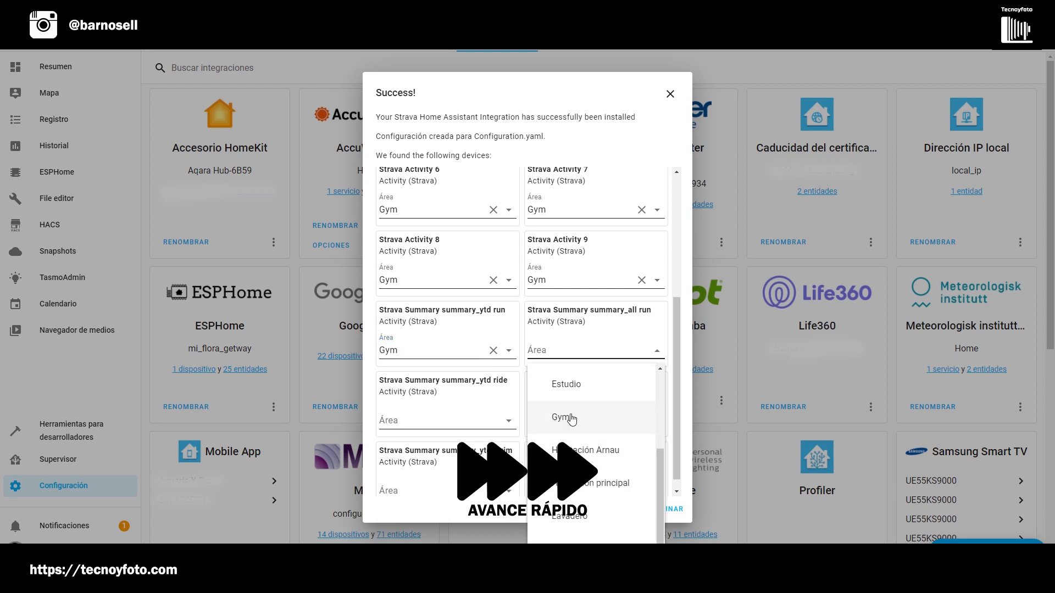
{"action": "left_click", "coordinate": [550, 414]}
Assign the Gym area to the ride and swim summary devices and finish the integration setup.
{"action": "scroll", "coordinate": [549, 415], "scroll_direction": "down", "scroll_amount": 1}
{"action": "left_click", "coordinate": [440, 407]}
{"action": "left_click", "coordinate": [413, 243]}
{"action": "left_click", "coordinate": [593, 407]}
{"action": "left_click", "coordinate": [418, 478]}
{"action": "left_click", "coordinate": [594, 477]}
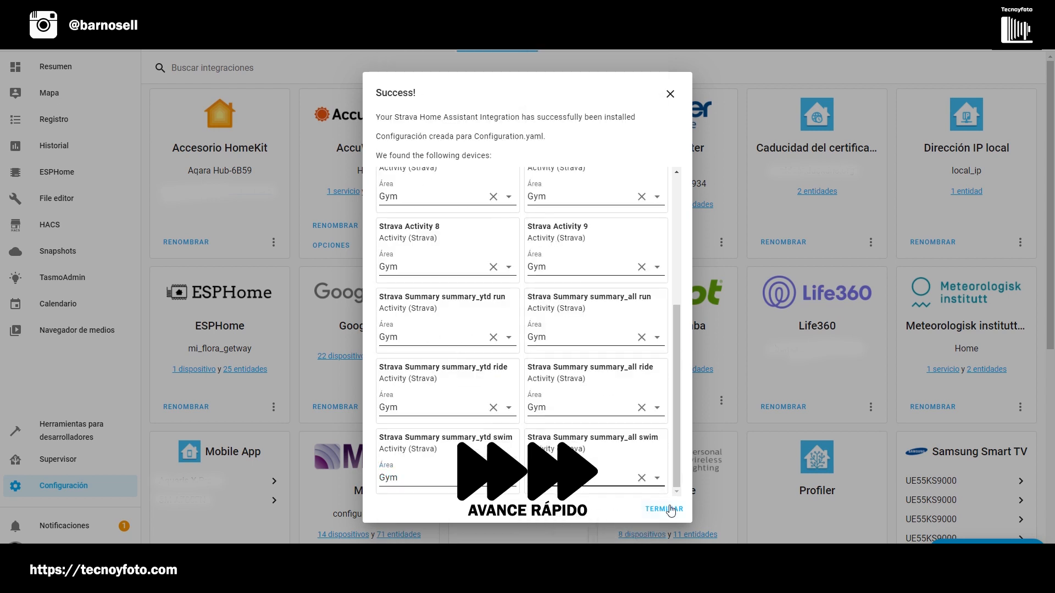
{"action": "left_click", "coordinate": [664, 509]}
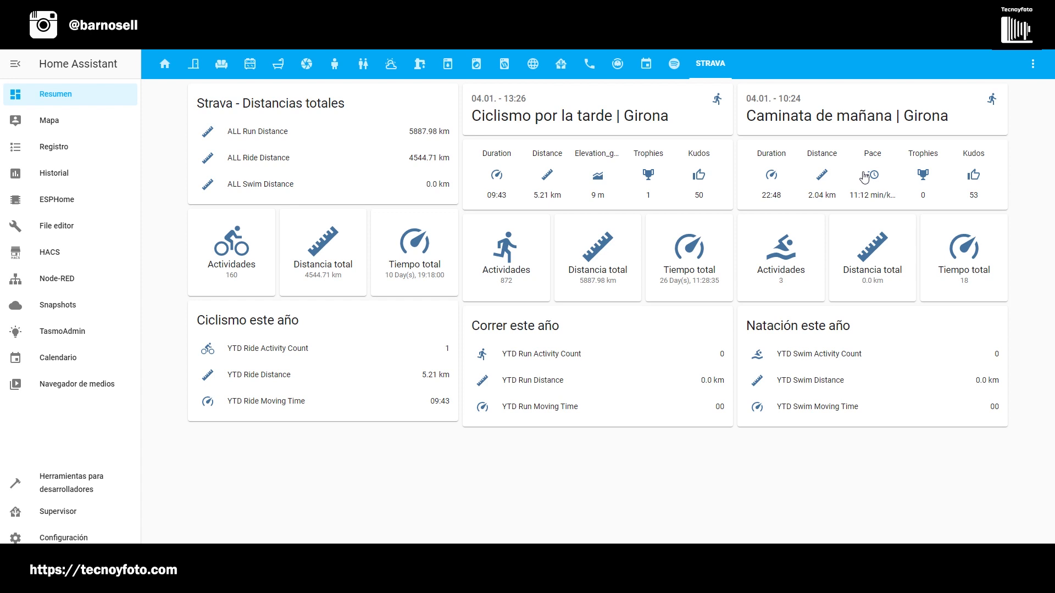
In the Strava integration's options, submit 2 concurrent activities, a 10-second image rotation and photo import enabled.
{"action": "left_click", "coordinate": [59, 538]}
{"action": "left_click", "coordinate": [606, 163]}
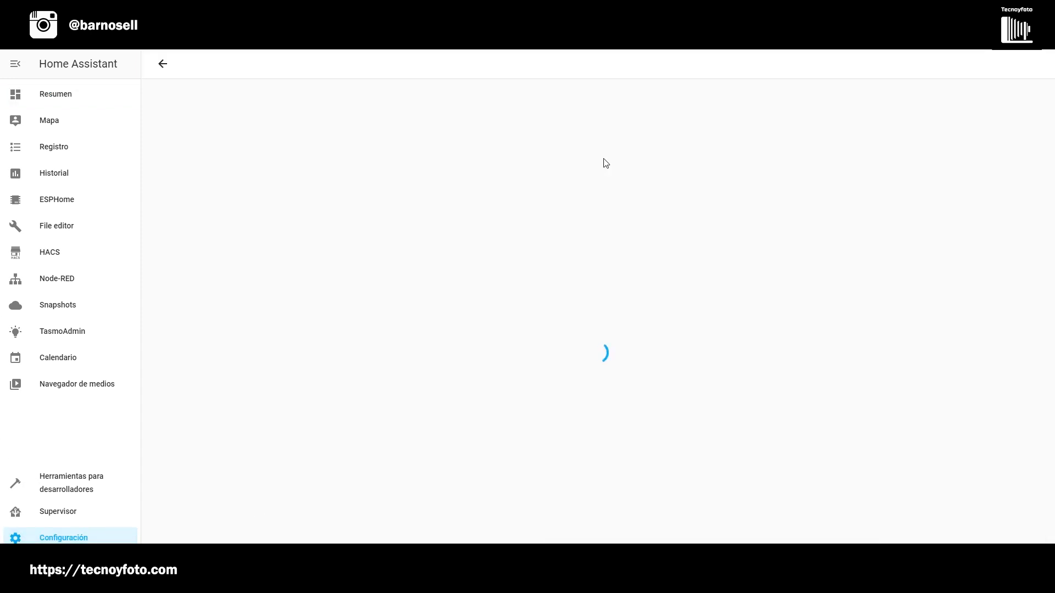
{"action": "scroll", "coordinate": [996, 254], "scroll_direction": "down", "scroll_amount": 7}
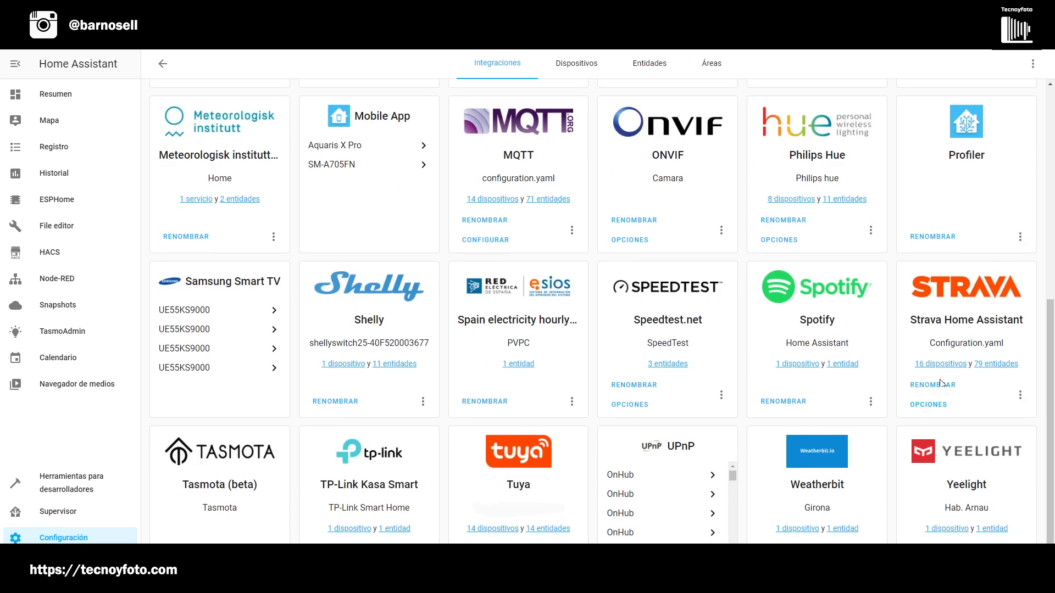
{"action": "left_click", "coordinate": [927, 406]}
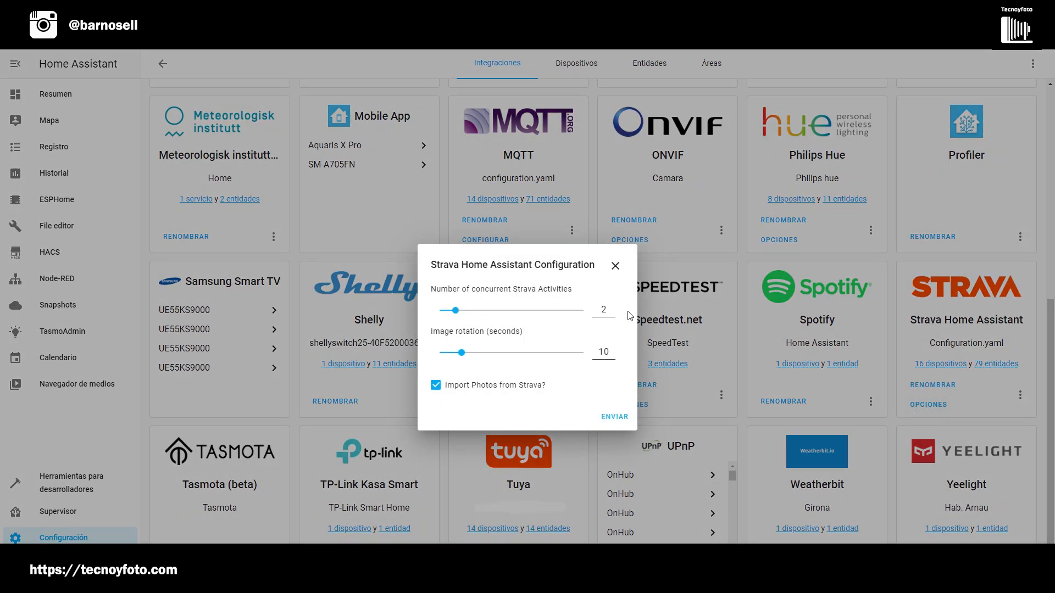
{"action": "mouse_move", "coordinate": [460, 312]}
{"action": "left_mouse_down"}
{"action": "mouse_move", "coordinate": [583, 313]}
{"action": "mouse_move", "coordinate": [458, 313]}
{"action": "left_mouse_up"}
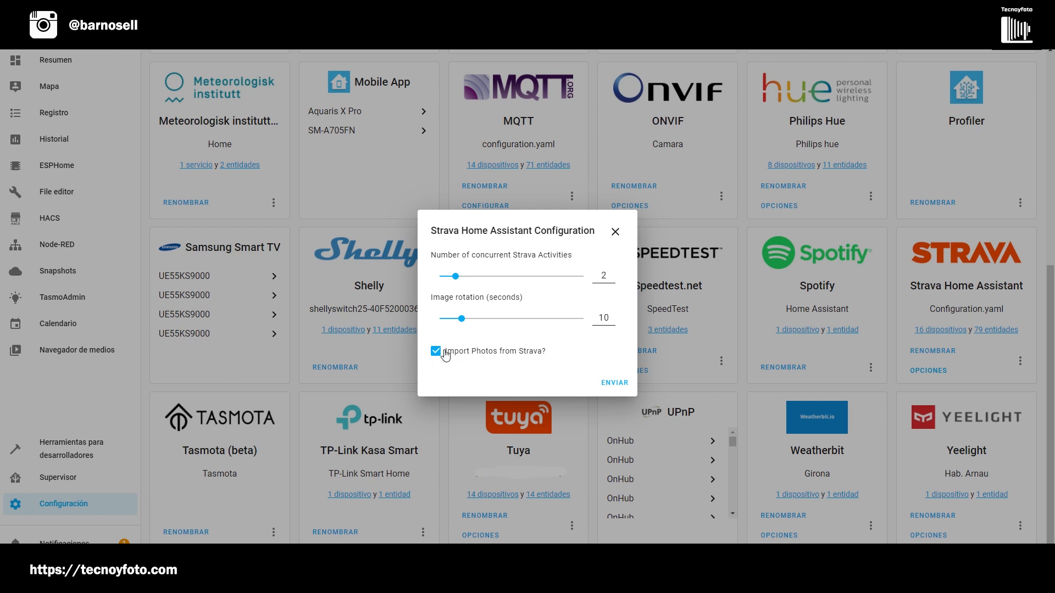
{"action": "left_click", "coordinate": [611, 385]}
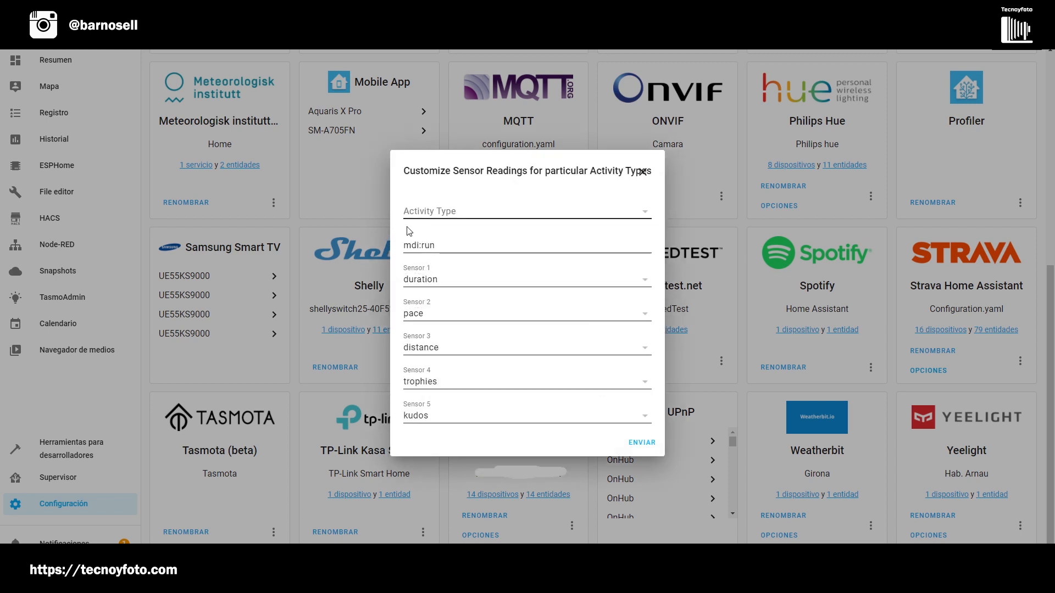
Choose the run activity type and look through the readings available for Sensor 3.
{"action": "left_click", "coordinate": [637, 217]}
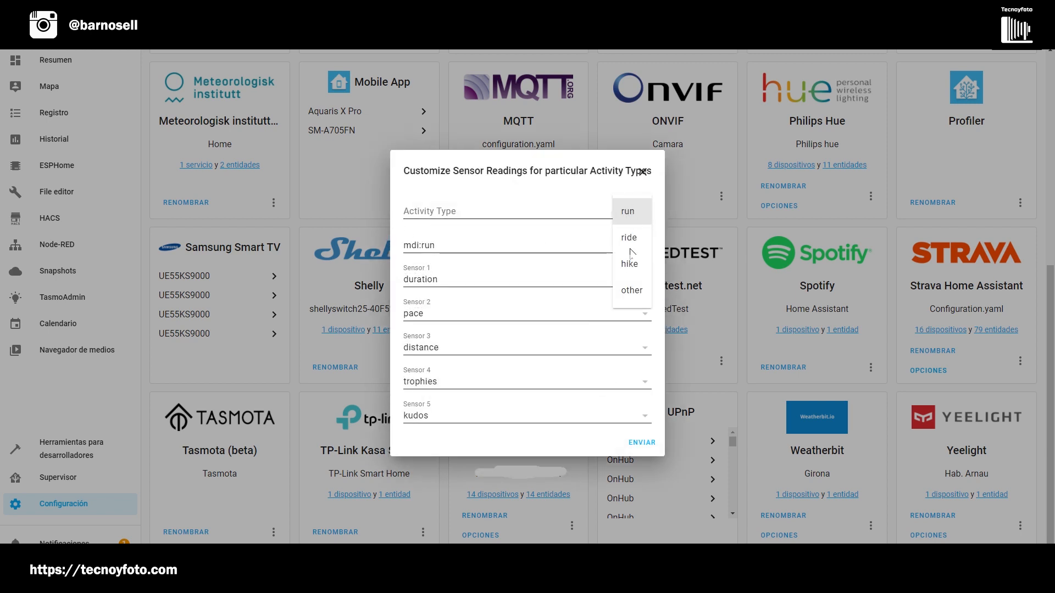
{"action": "left_click", "coordinate": [628, 209]}
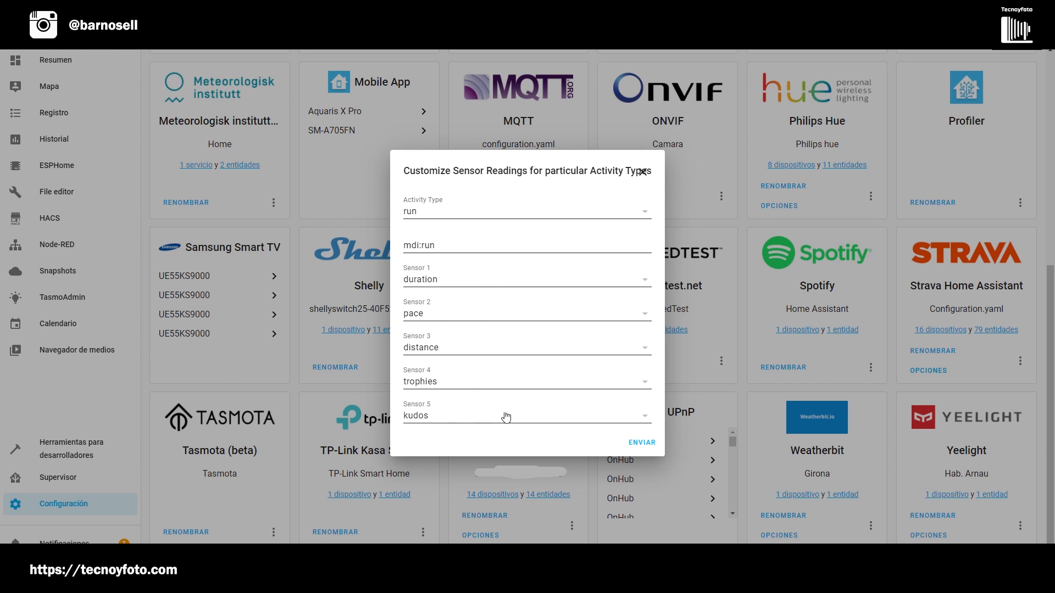
{"action": "left_click", "coordinate": [648, 354]}
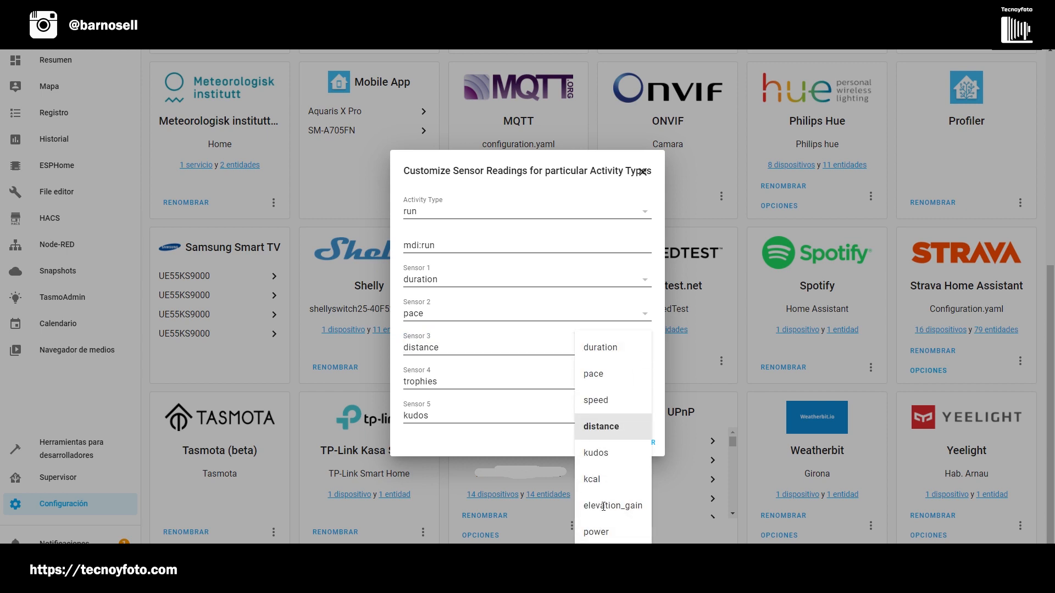
{"action": "left_click", "coordinate": [537, 311]}
Set the activity type for the customized sensor readings to ride and save the integration options.
{"action": "left_click", "coordinate": [627, 209]}
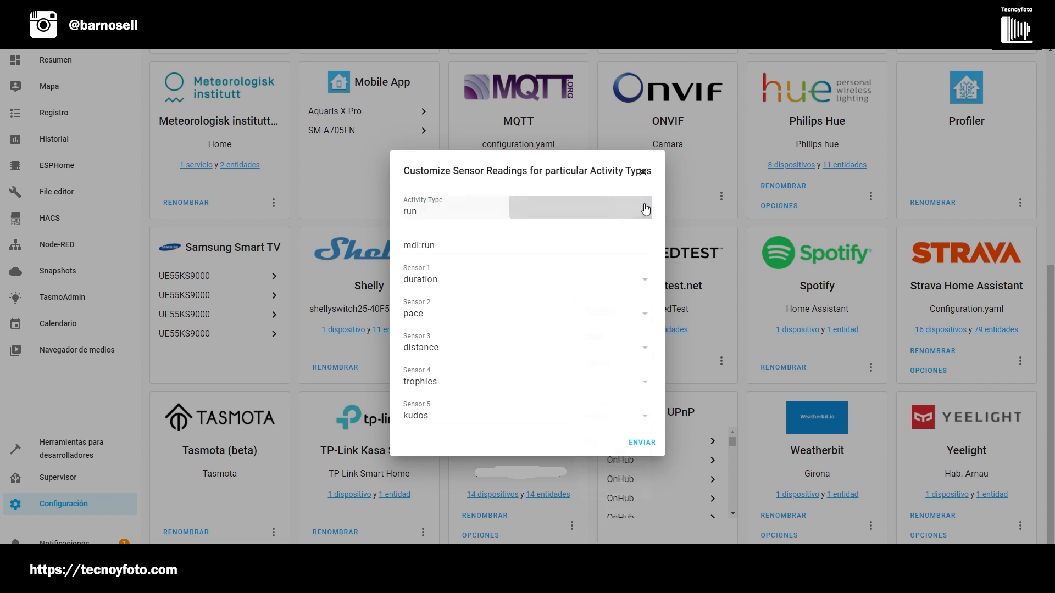
{"action": "left_click", "coordinate": [629, 241]}
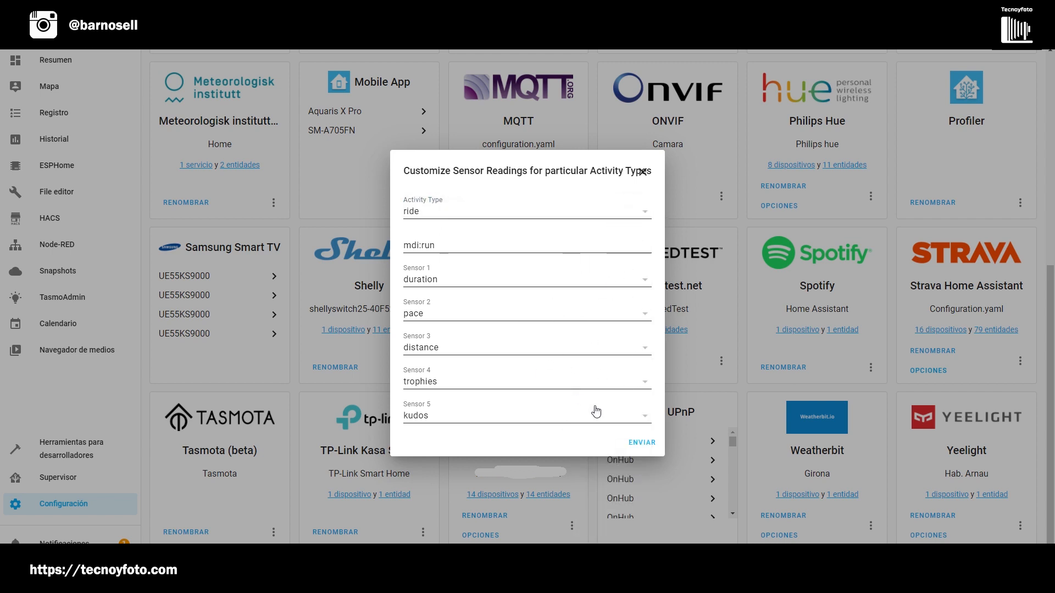
{"action": "left_click", "coordinate": [641, 444]}
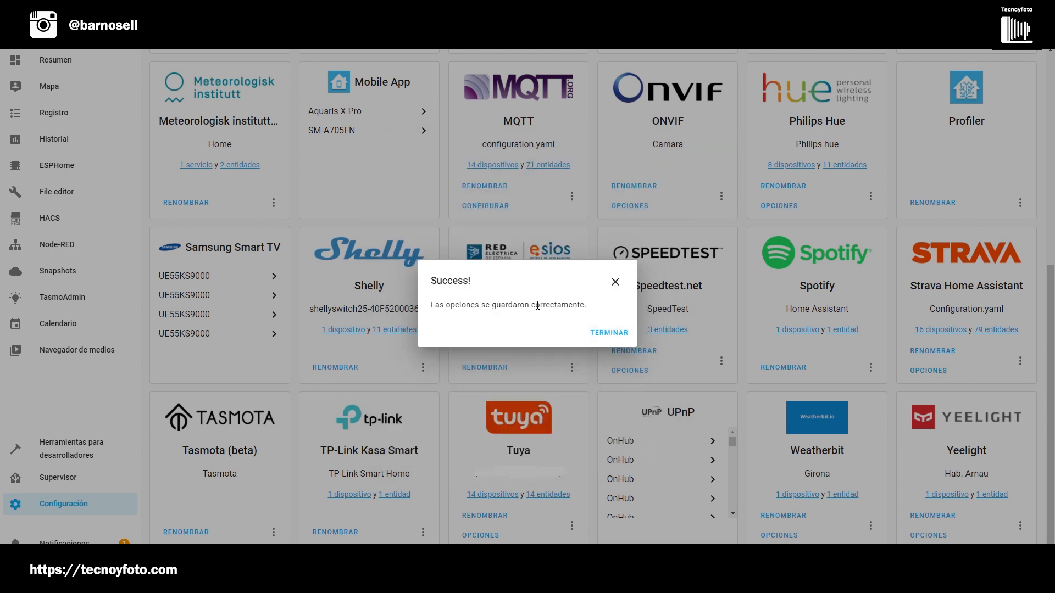
{"action": "left_click", "coordinate": [608, 333]}
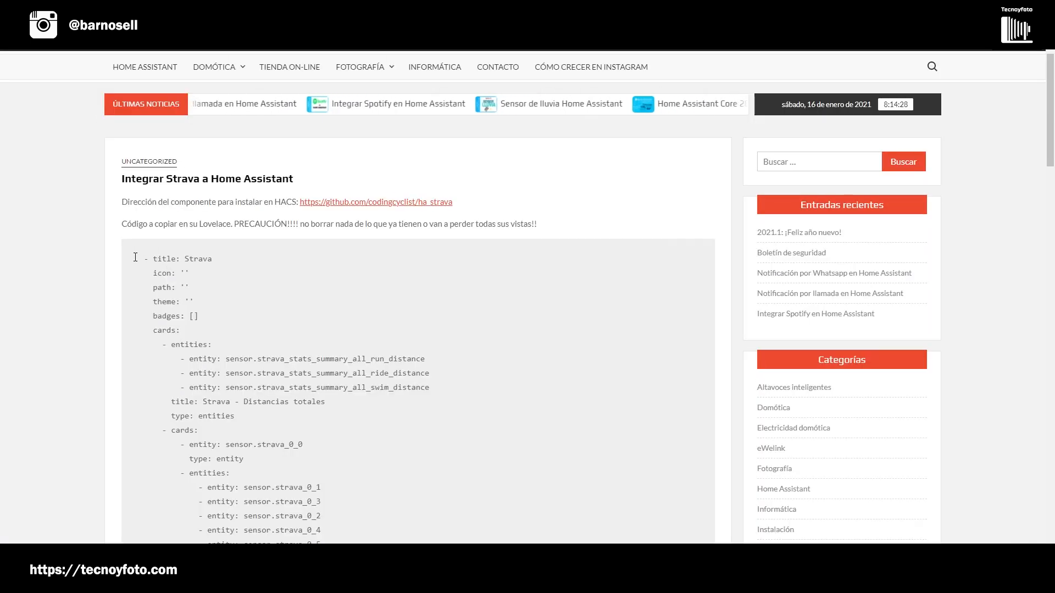
Switch to the Tecnoyfoto article on integrating Strava and copy its entire Lovelace code block for the Strava view.
{"action": "left_click_drag", "start_coordinate": [135, 257], "coordinate": [285, 342]}
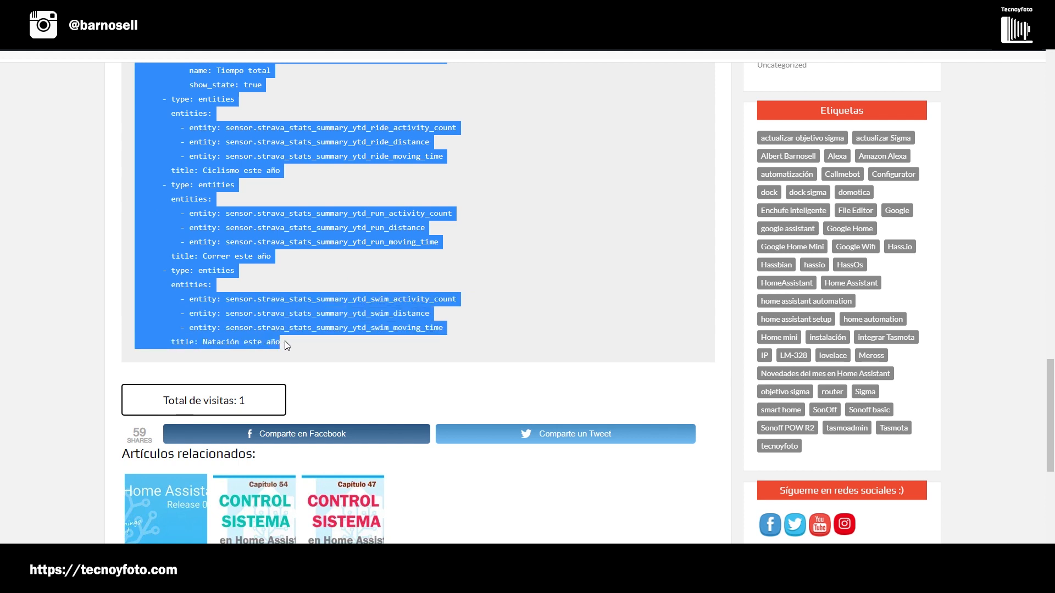
{"action": "scroll", "coordinate": [255, 305], "scroll_direction": "up", "scroll_amount": 15}
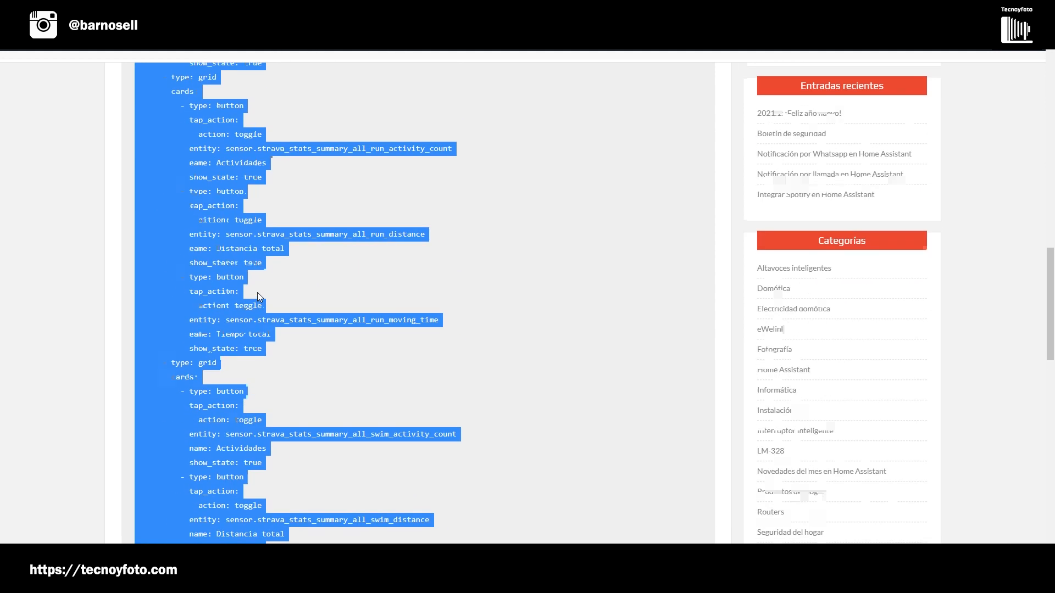
{"action": "scroll", "coordinate": [257, 297], "scroll_direction": "up", "scroll_amount": 9}
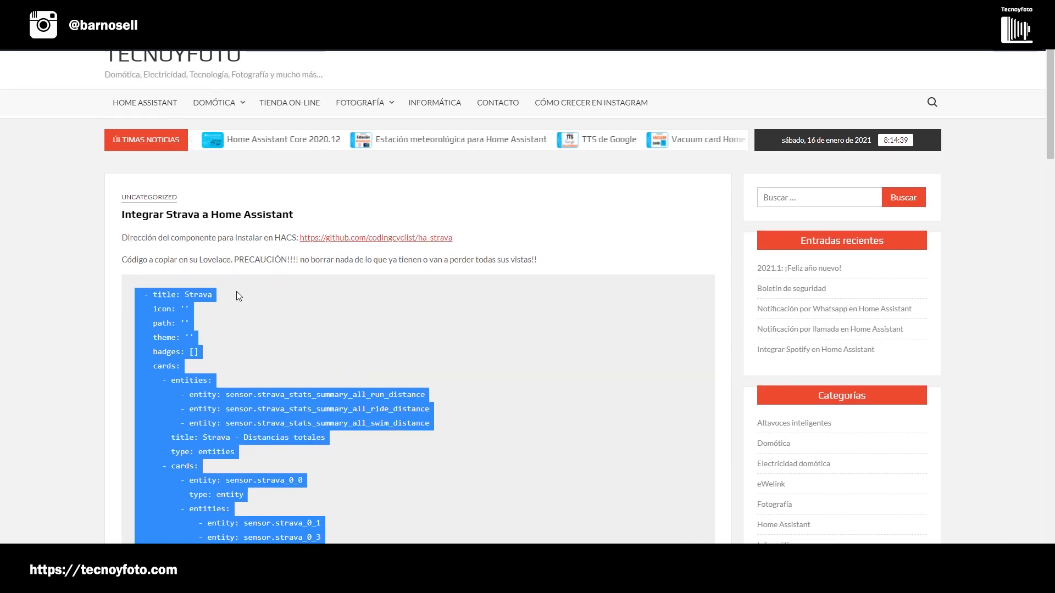
{"action": "right_click", "coordinate": [141, 302]}
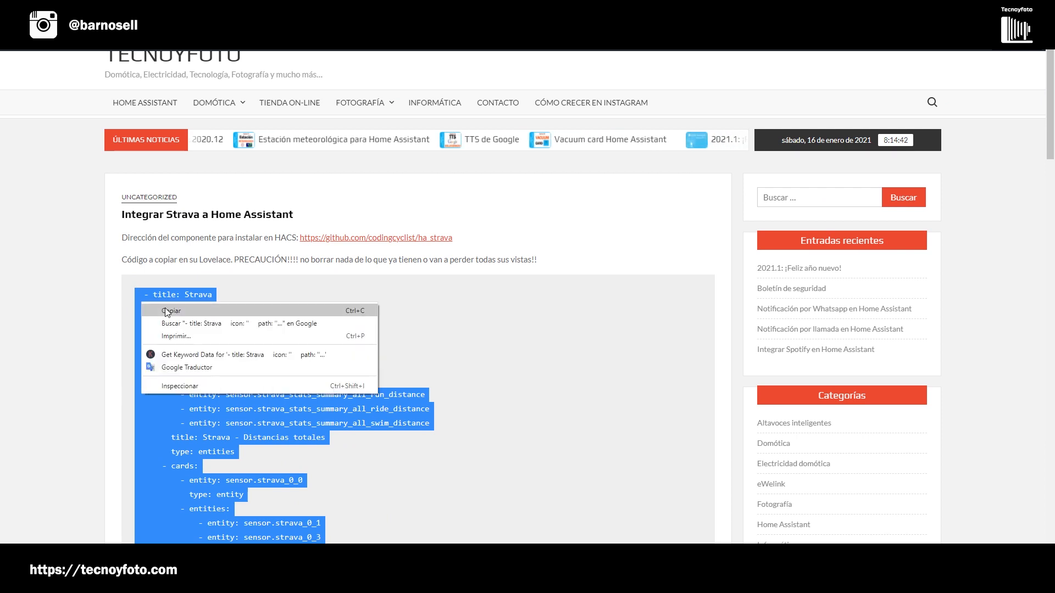
{"action": "left_click", "coordinate": [165, 307]}
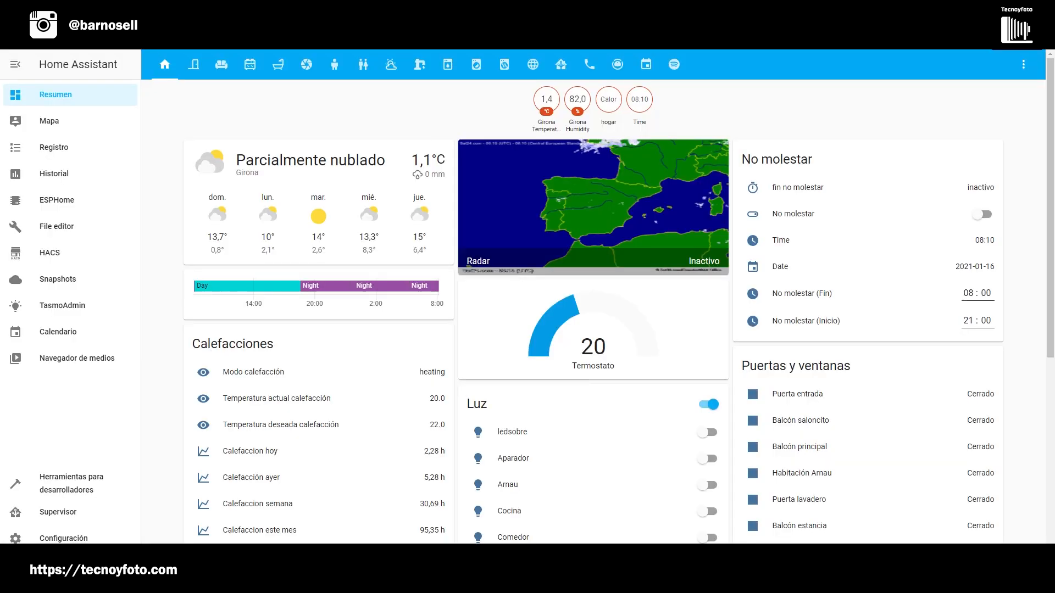
Switch to the Home Assistant dashboard, put it in edit mode and open its raw configuration editor.
{"action": "left_click", "coordinate": [1024, 64]}
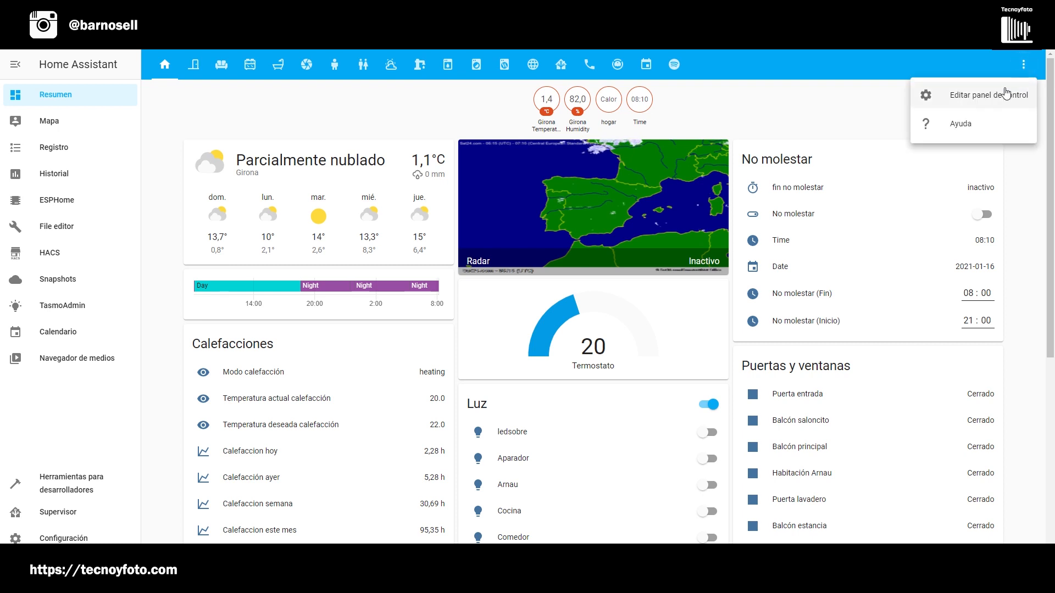
{"action": "left_click", "coordinate": [988, 95]}
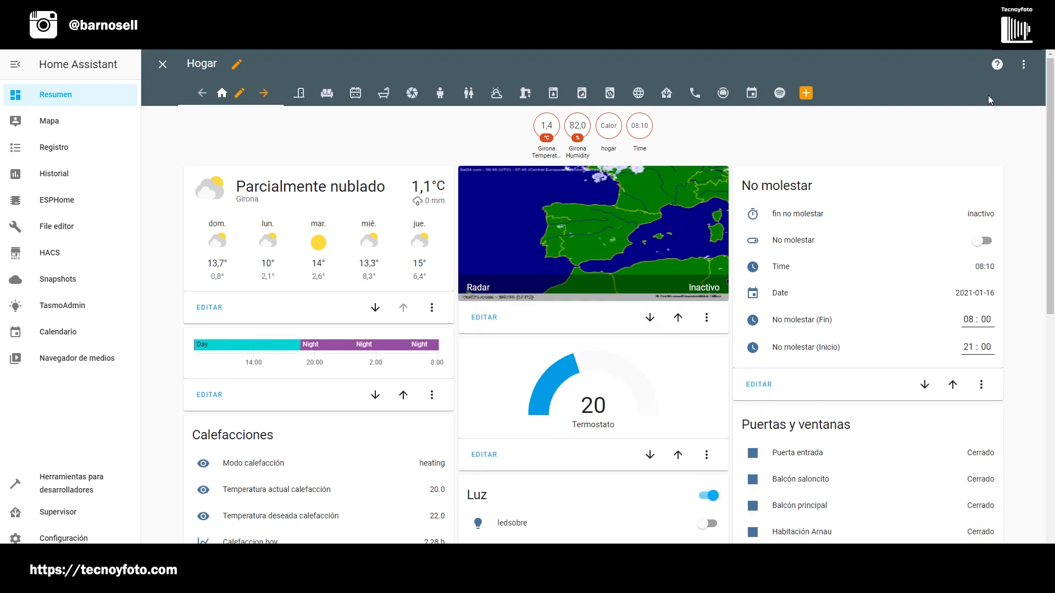
{"action": "left_click", "coordinate": [1023, 64]}
{"action": "left_click", "coordinate": [951, 123]}
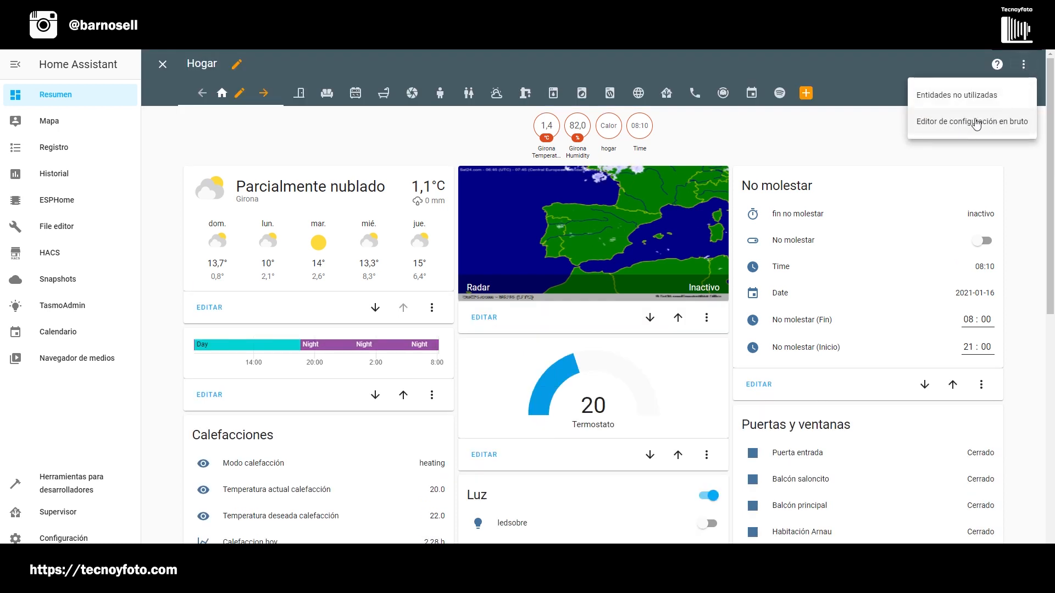
{"action": "scroll", "coordinate": [386, 242], "scroll_direction": "down", "scroll_amount": 1}
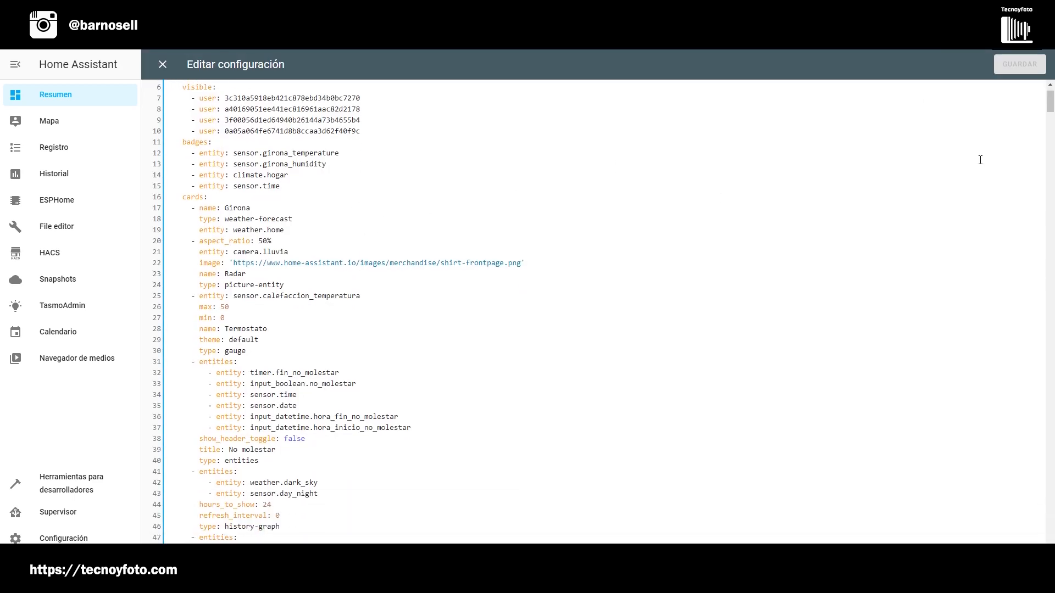
Paste the copied Strava view code after the Spotify view at the end of the dashboard configuration and save it.
{"action": "left_click_drag", "start_coordinate": [1052, 105], "coordinate": [1049, 580]}
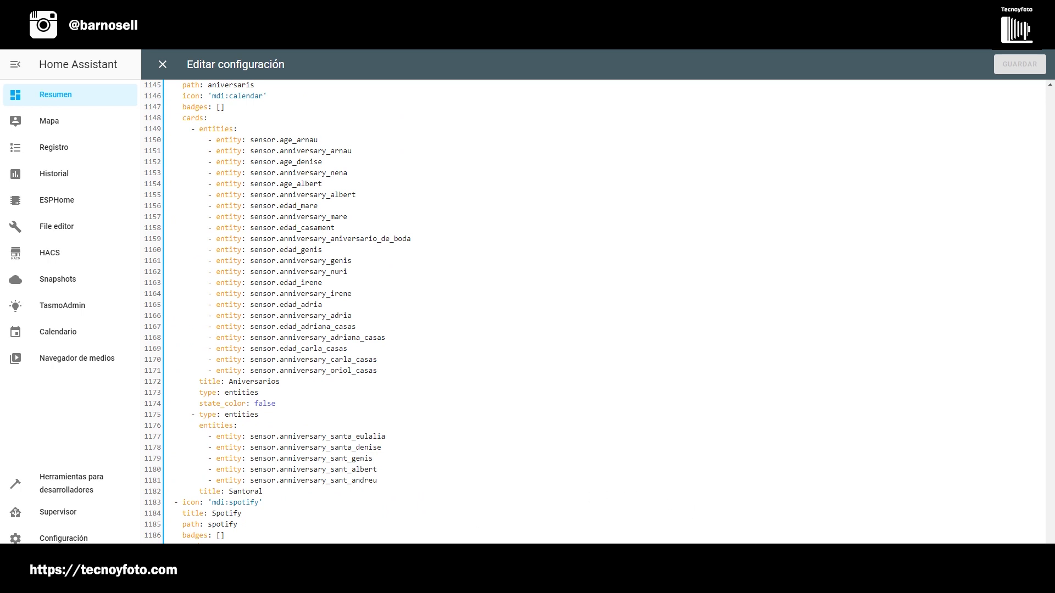
{"action": "key", "text": "ctrl+v"}
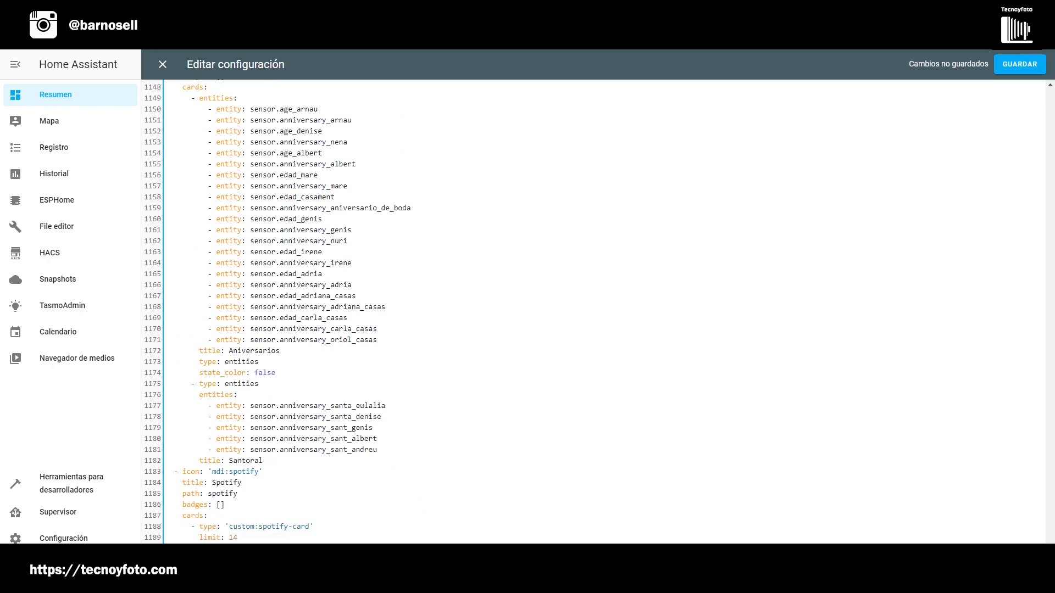
{"action": "key", "text": "Return"}
{"action": "key", "text": "Return"}
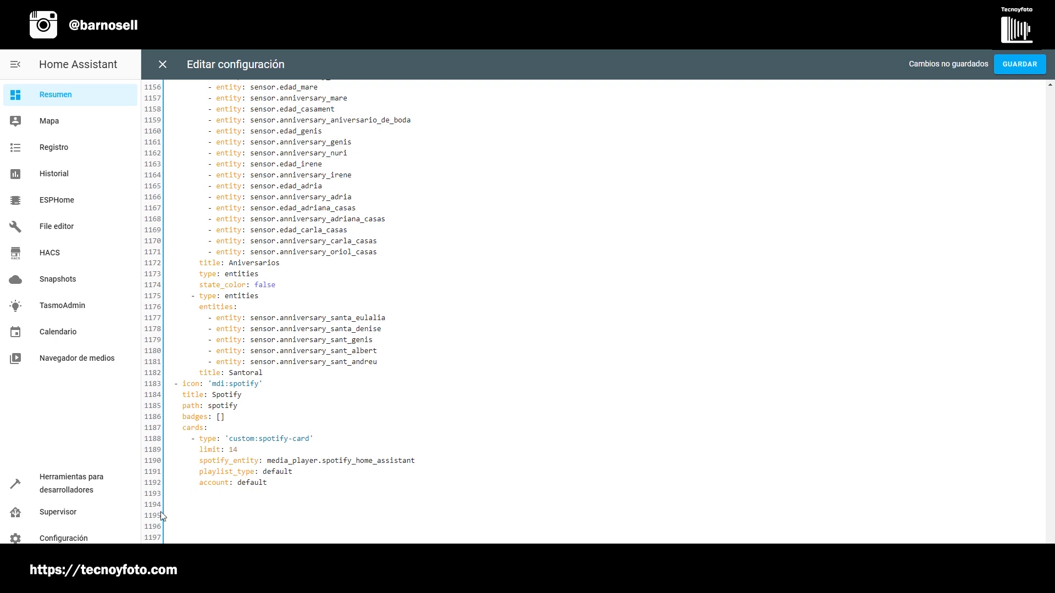
{"action": "scroll", "coordinate": [162, 519], "scroll_direction": "down", "scroll_amount": 20}
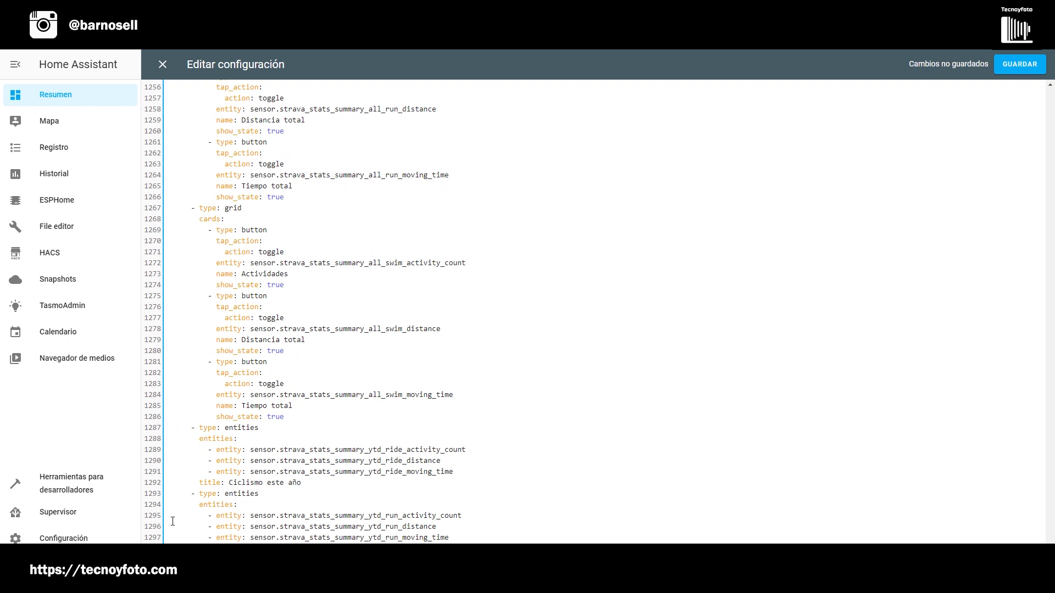
{"action": "left_click", "coordinate": [1020, 65]}
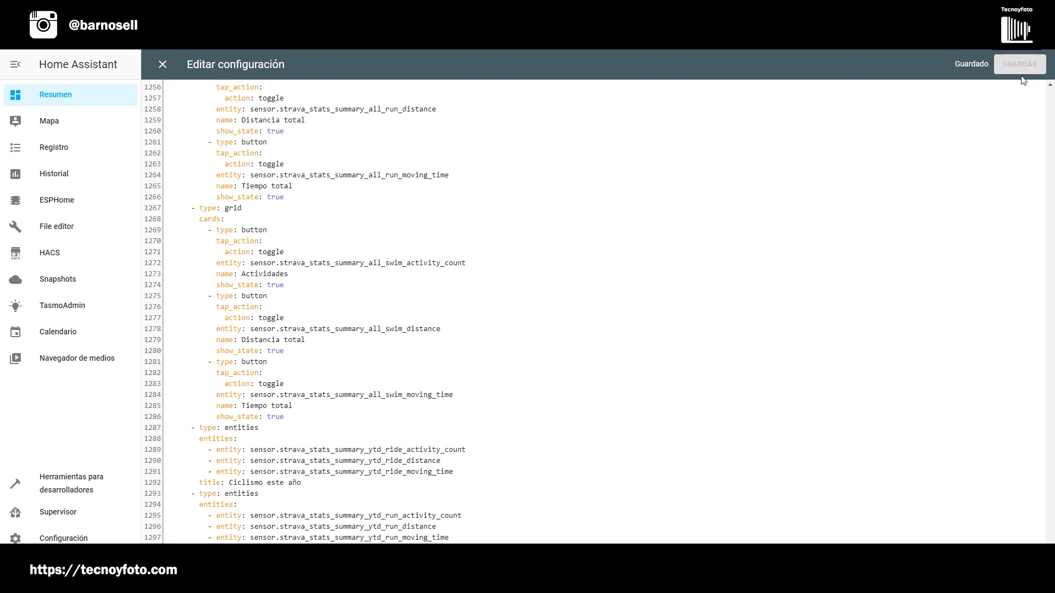
Close the configuration editor, show the new Strava view and leave dashboard edit mode.
{"action": "left_click", "coordinate": [163, 64]}
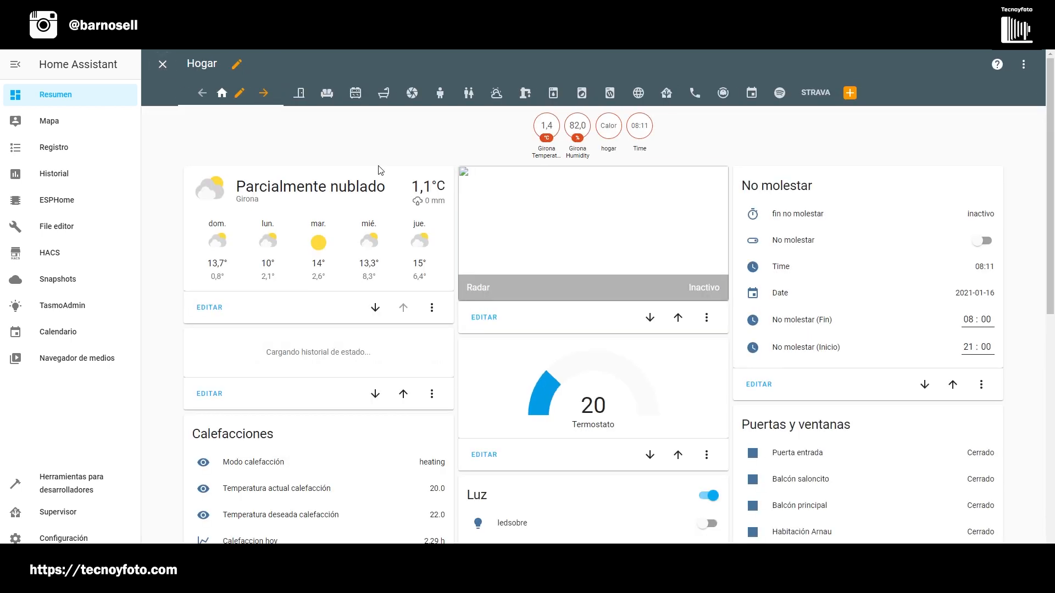
{"action": "left_click", "coordinate": [814, 91]}
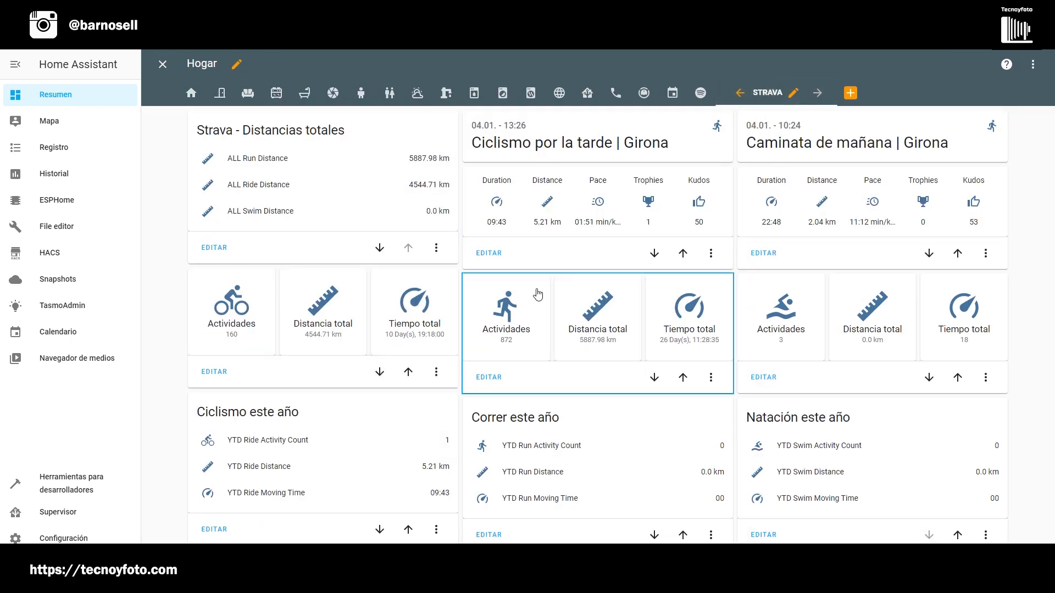
{"action": "left_click", "coordinate": [162, 65]}
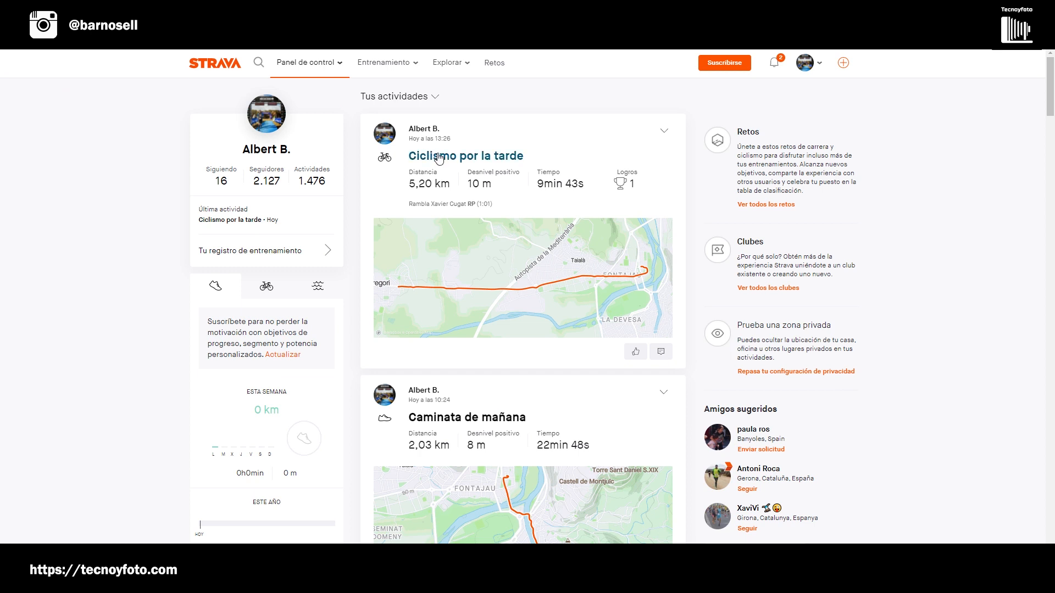
Open the "Ciclismo por la tarde" activity in Strava, then return to Home Assistant and refresh its Strava view to compare.
{"action": "left_click", "coordinate": [439, 157]}
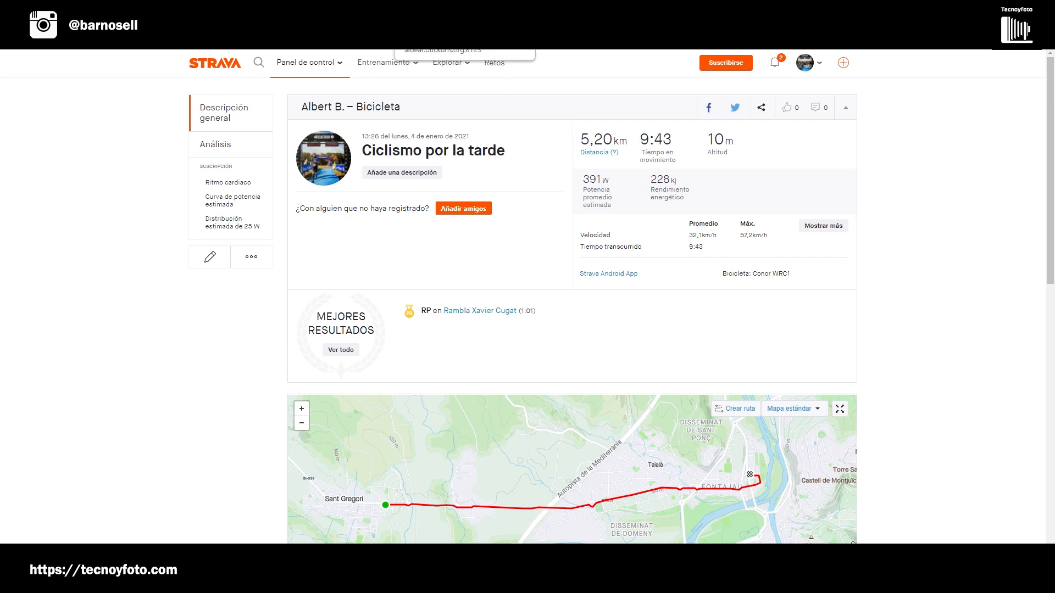
{"action": "left_click", "coordinate": [440, 9]}
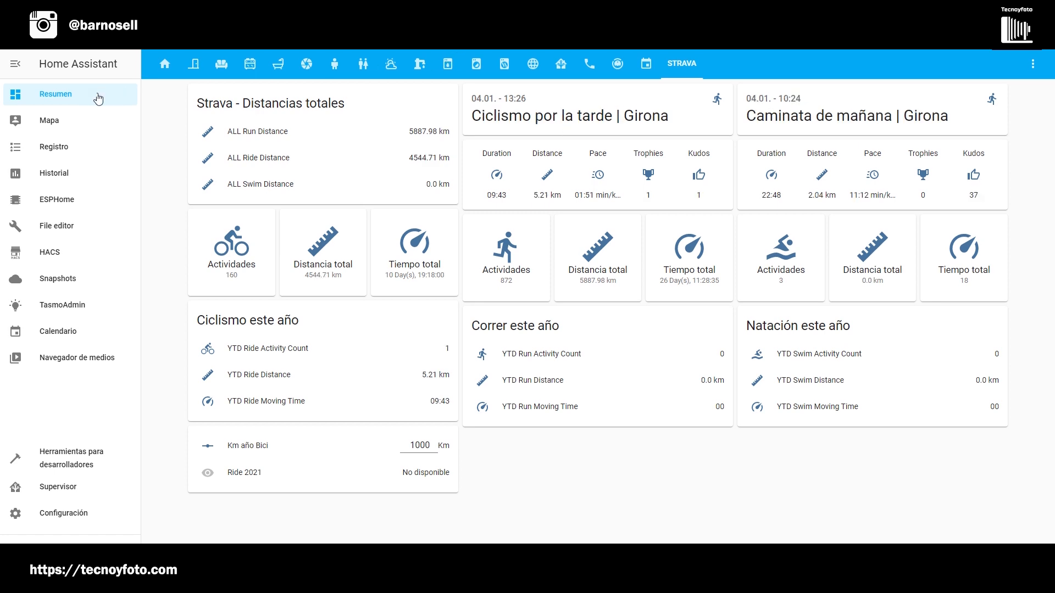
{"action": "key", "text": "F5"}
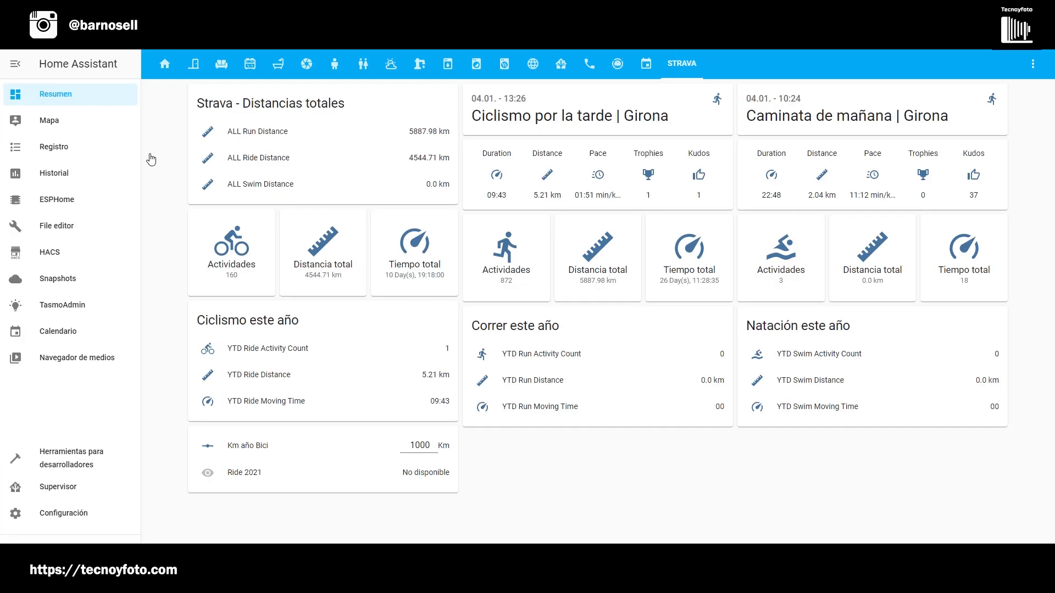